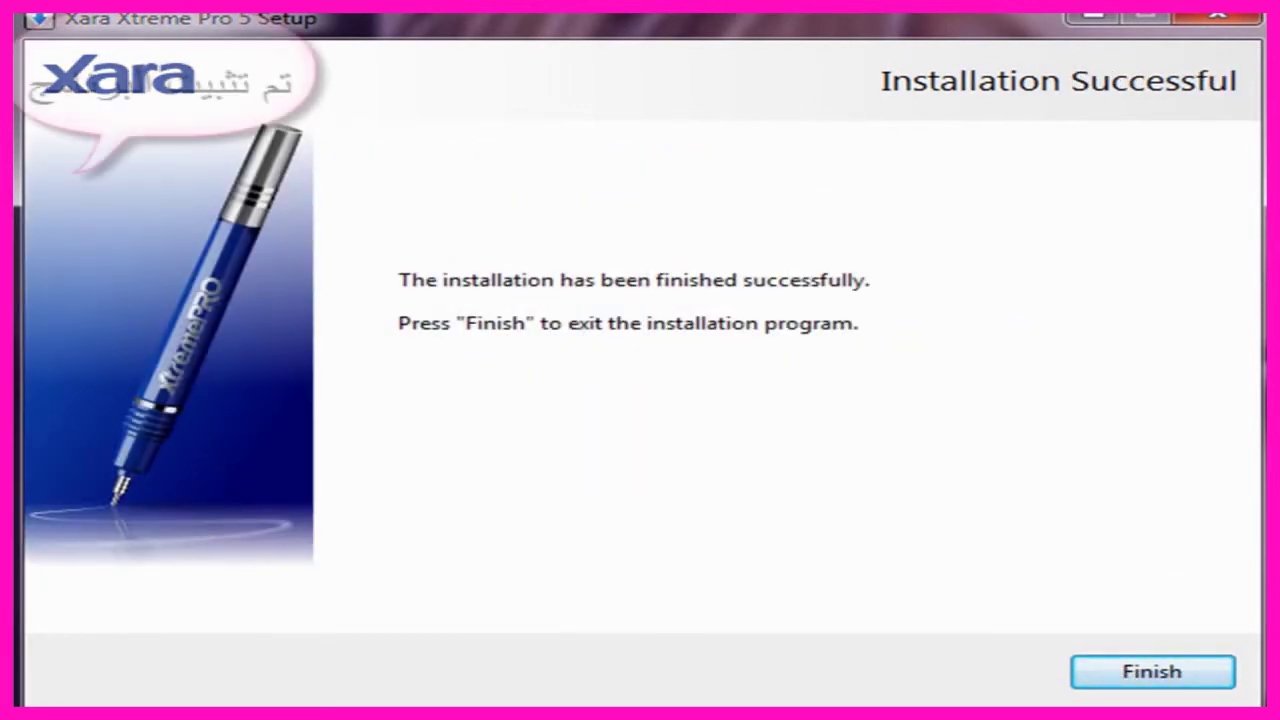
Finish the Xara Xtreme Pro 5 installation and exit the program at its activation prompt.
click(1149, 677)
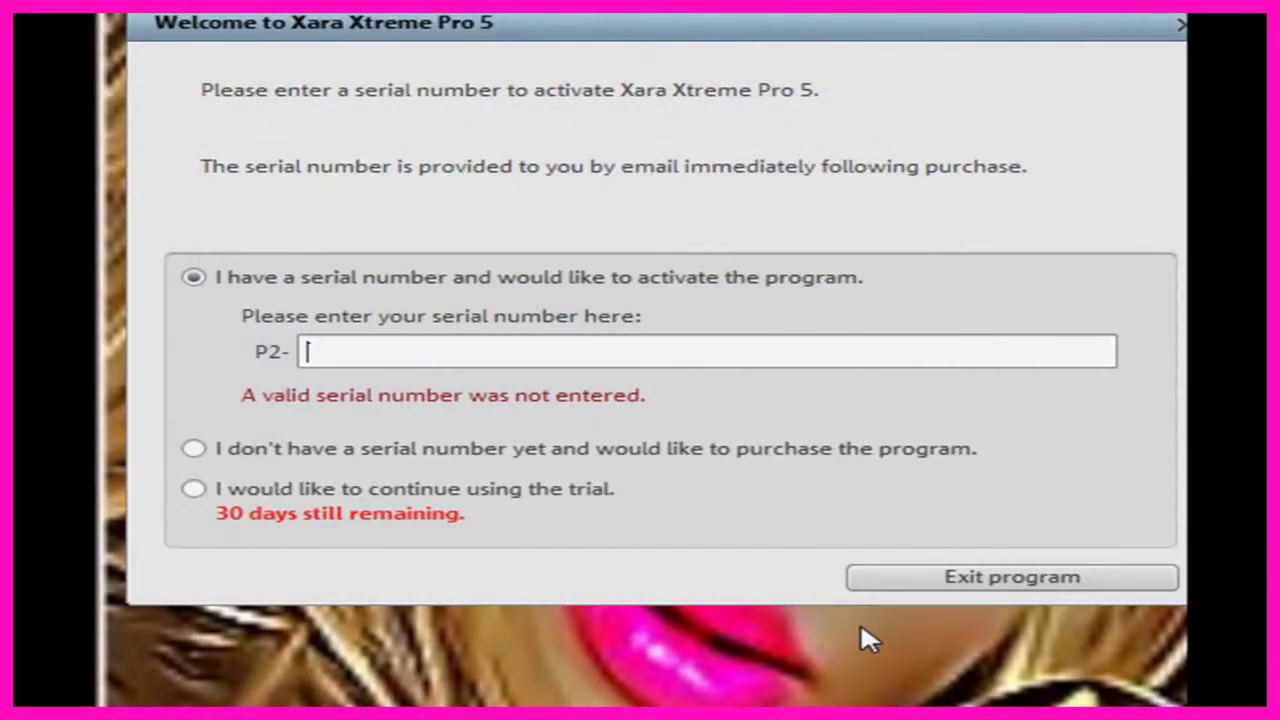
click(935, 580)
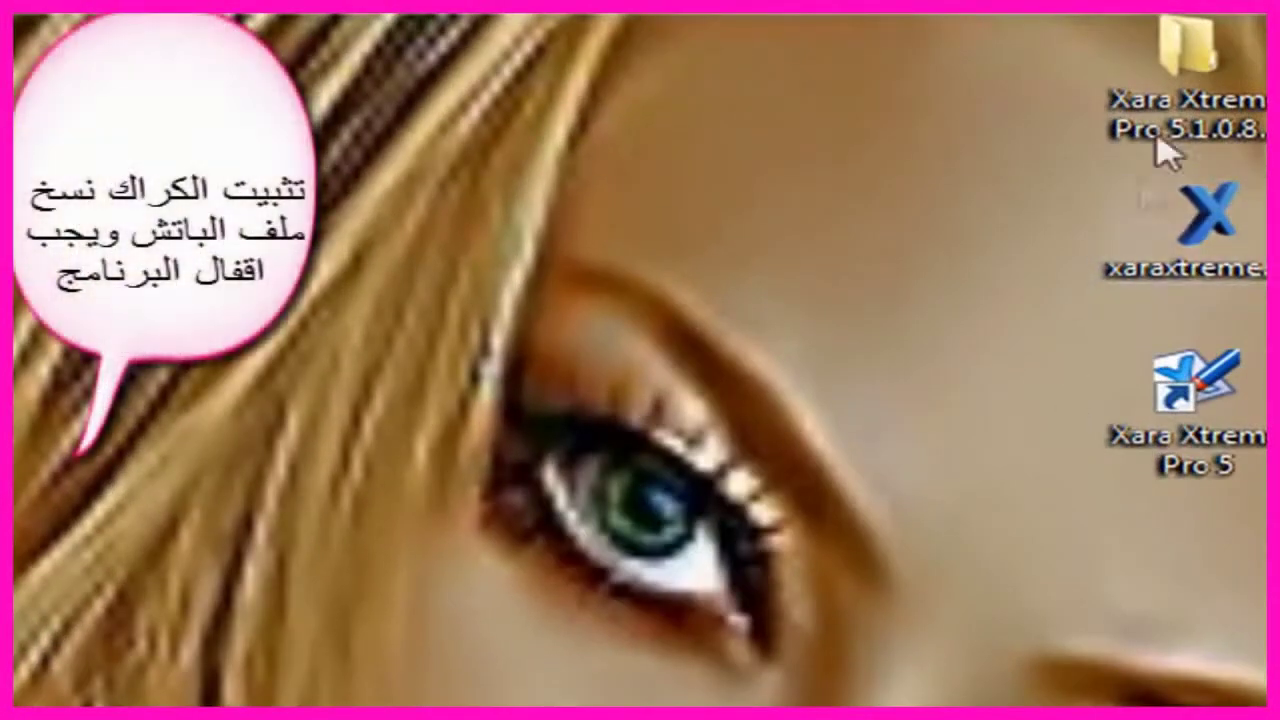
Copy the patch application from the Patch folder inside the Xara Xtreme Pro 5.1.0.8917 folder.
double_click(1177, 50)
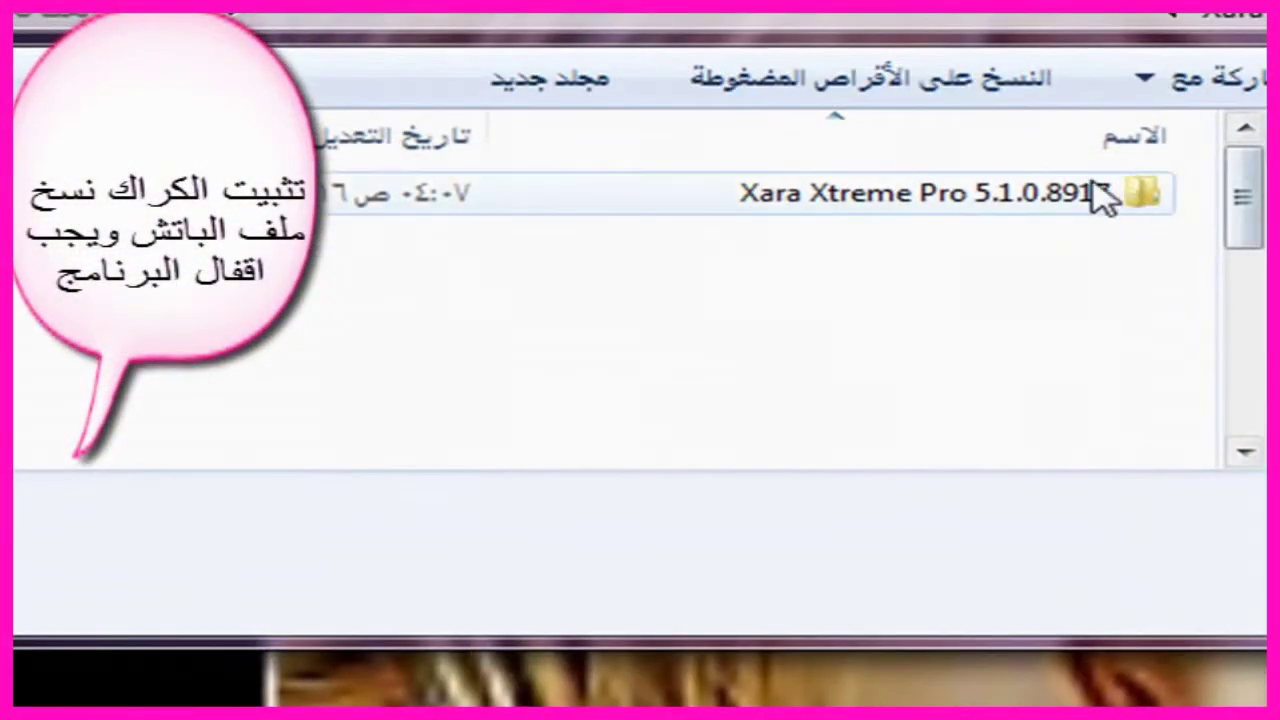
double_click(1100, 196)
double_click(1075, 200)
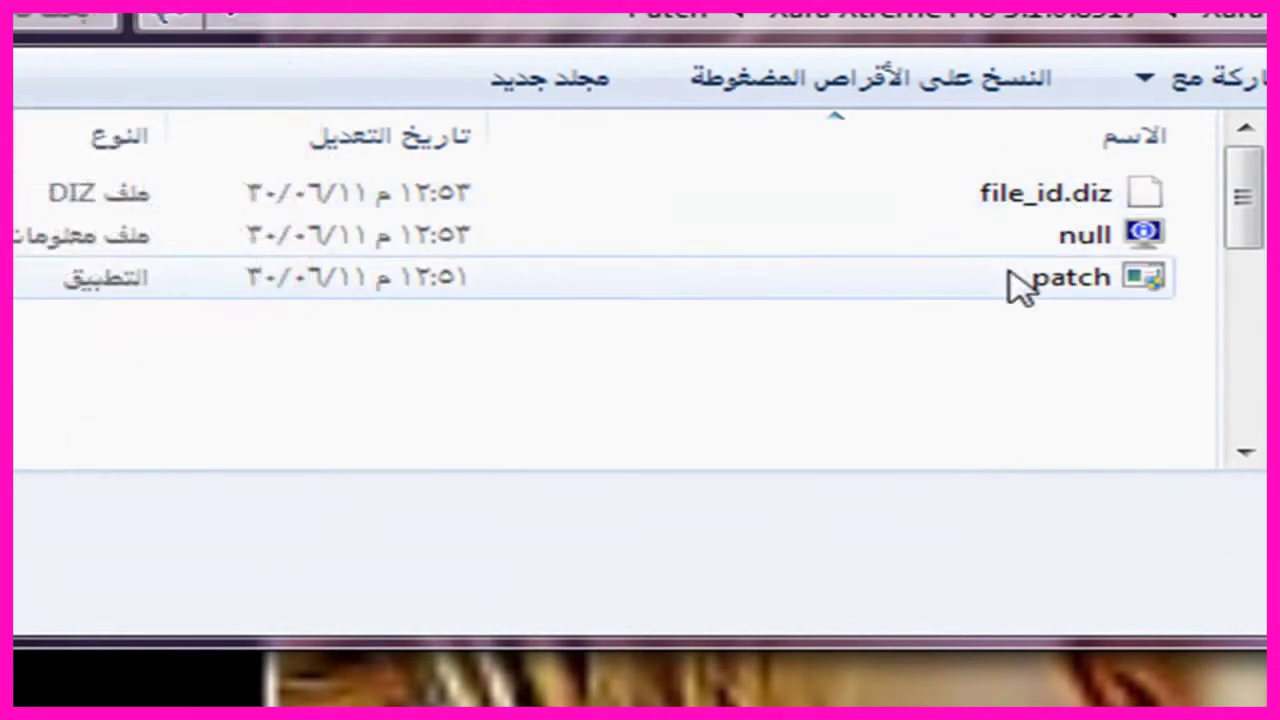
right_click(1078, 290)
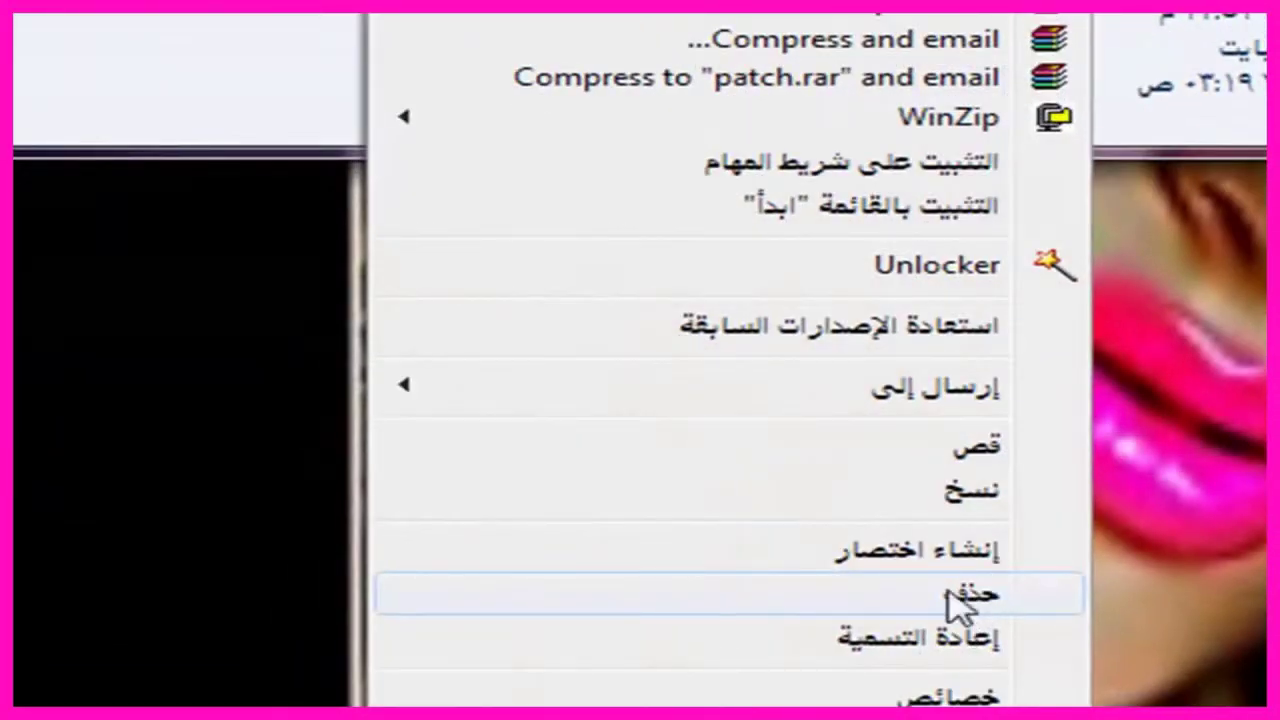
click(950, 490)
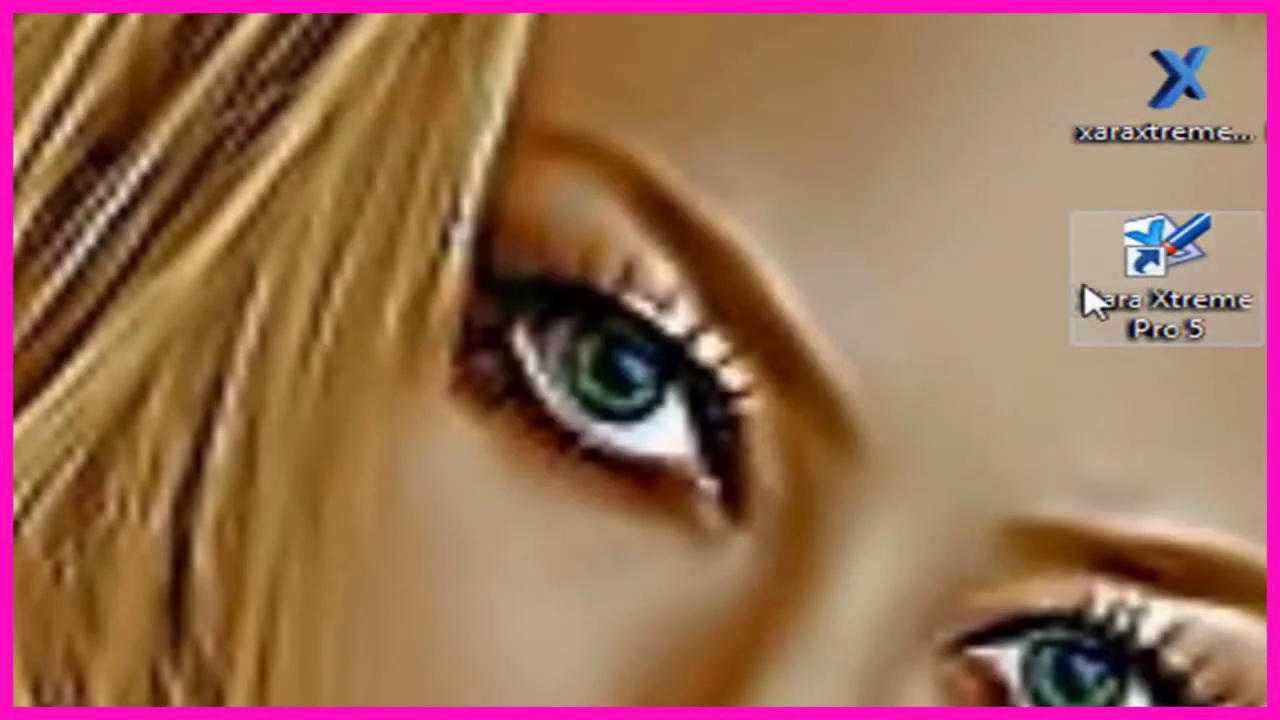
Open the file location of the Xara Xtreme Pro 5 shortcut and paste the patch application there with administrator permission.
right_click(1092, 300)
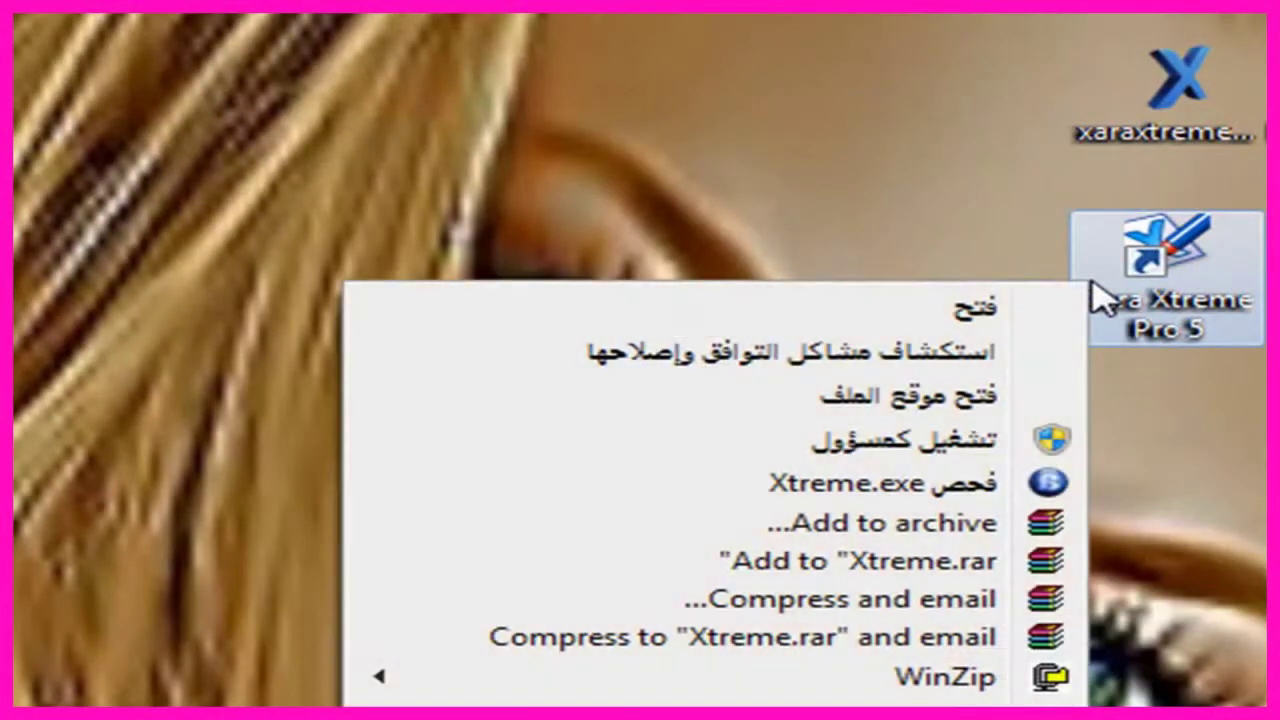
click(986, 400)
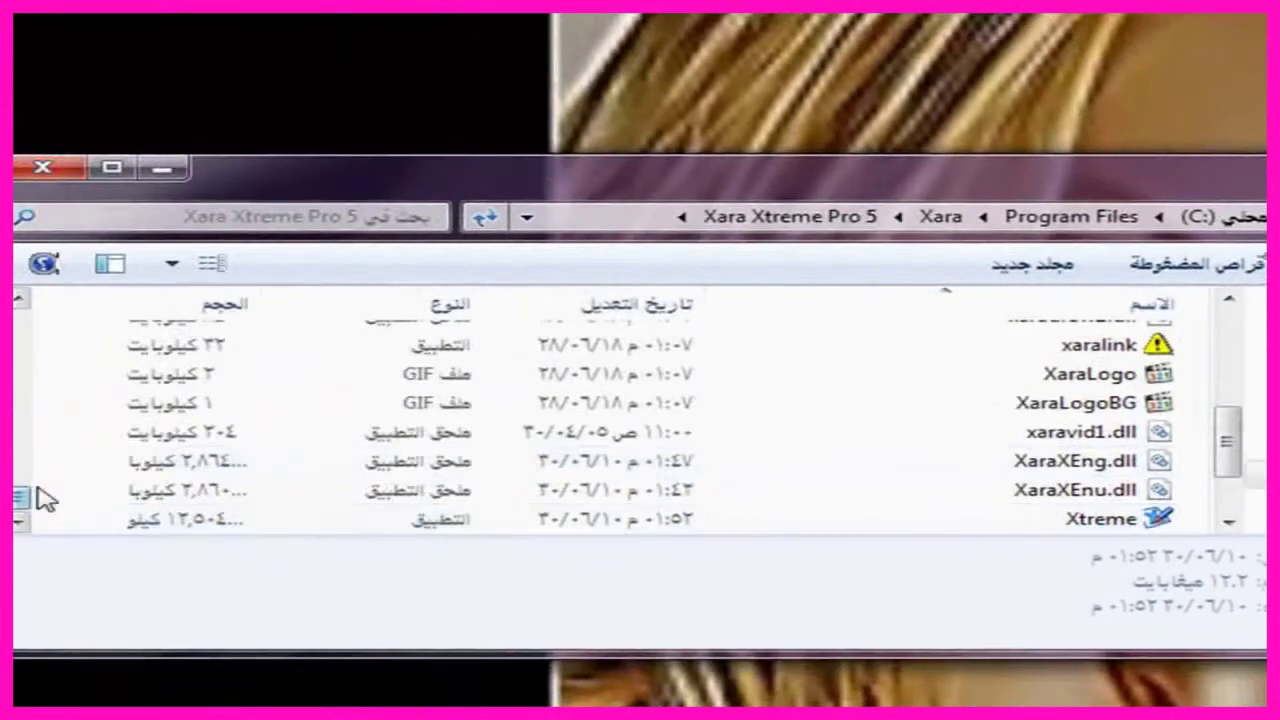
right_click(45, 500)
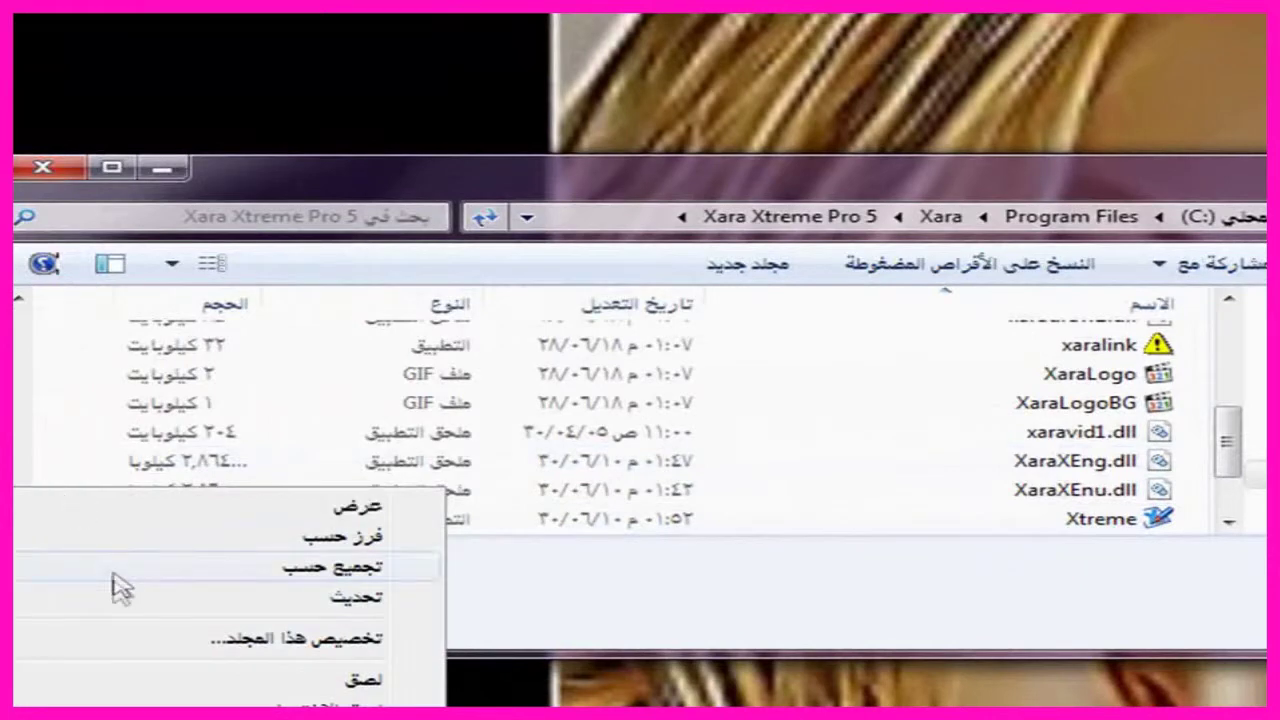
click(148, 682)
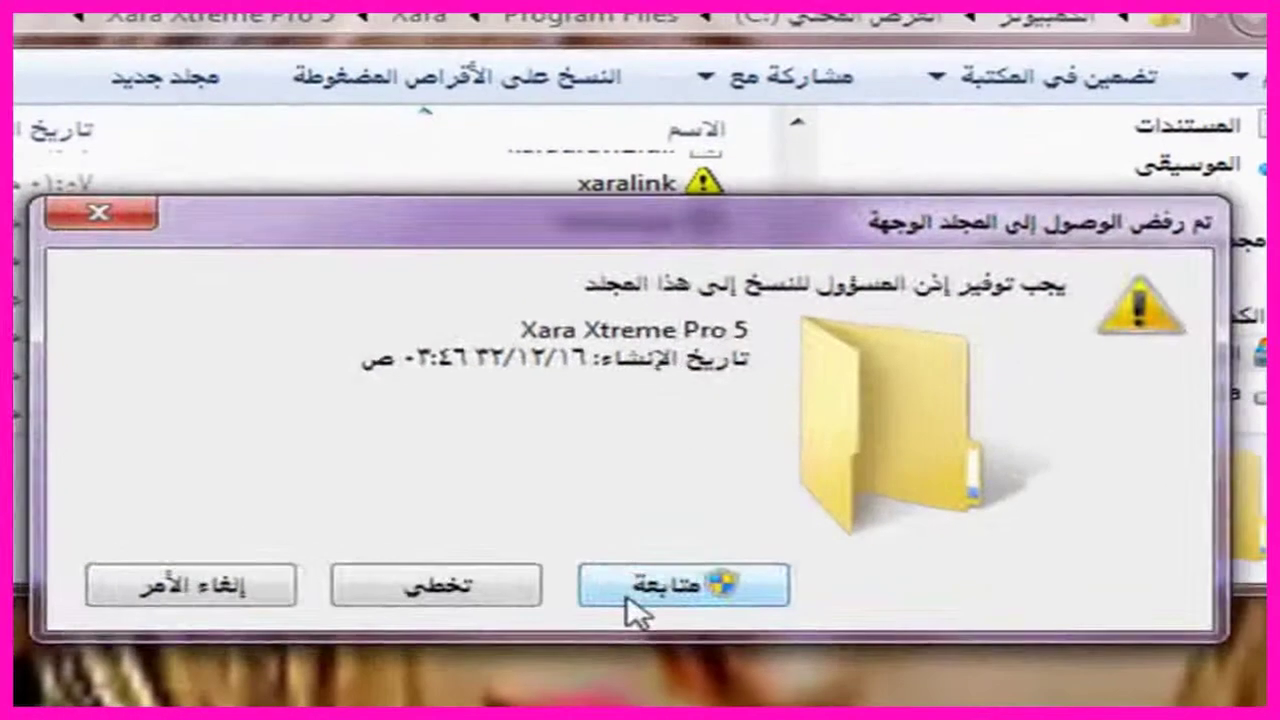
click(629, 609)
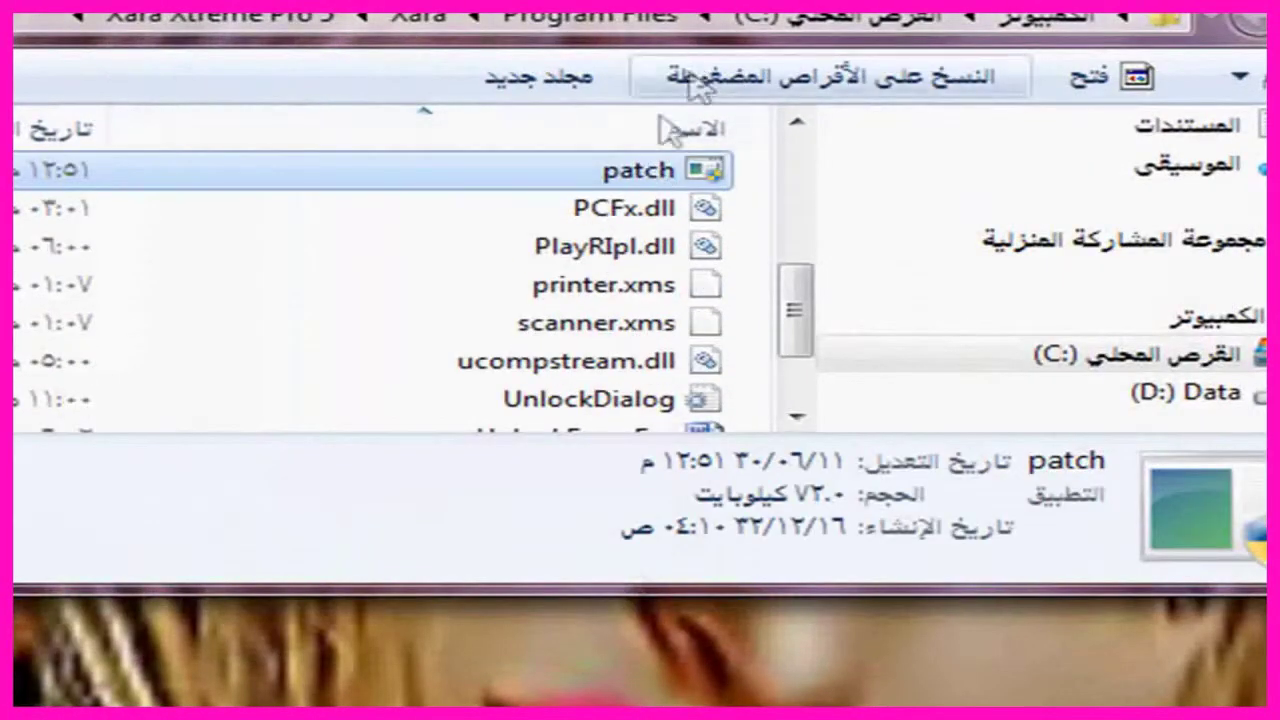
Run the patch application in the installation folder, apply it and close its window.
double_click(630, 172)
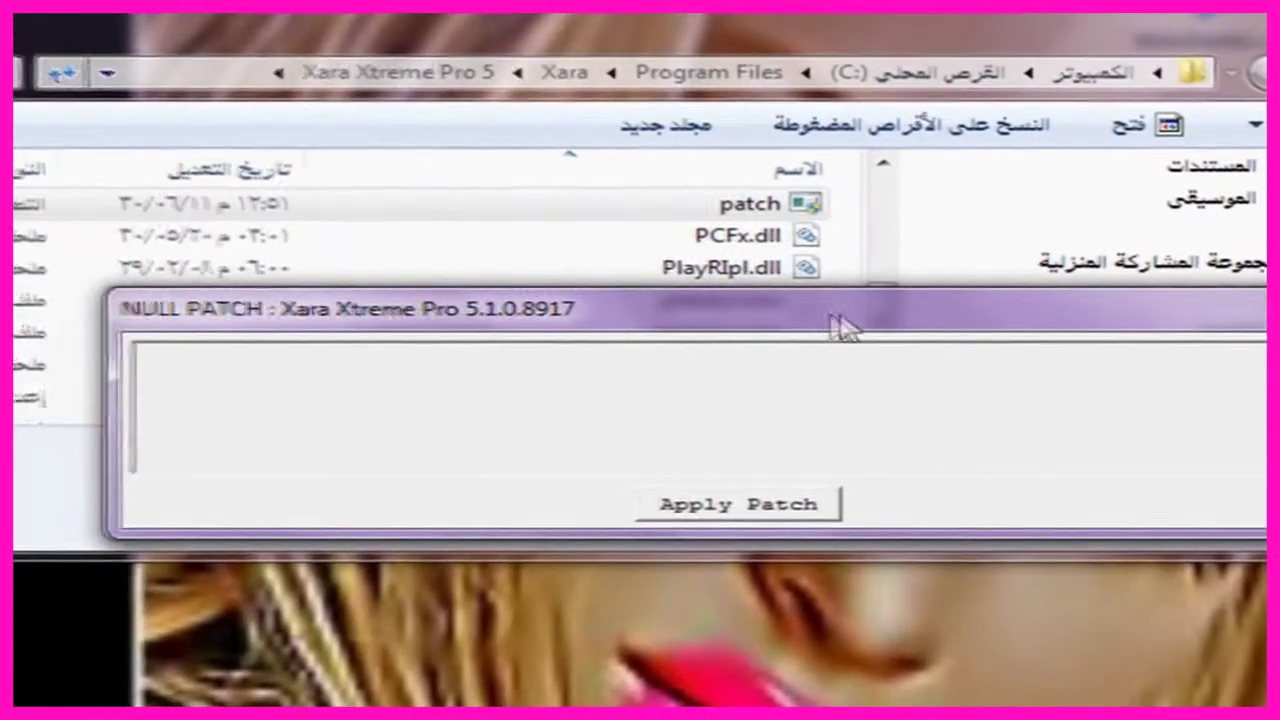
drag(840, 325, 610, 334)
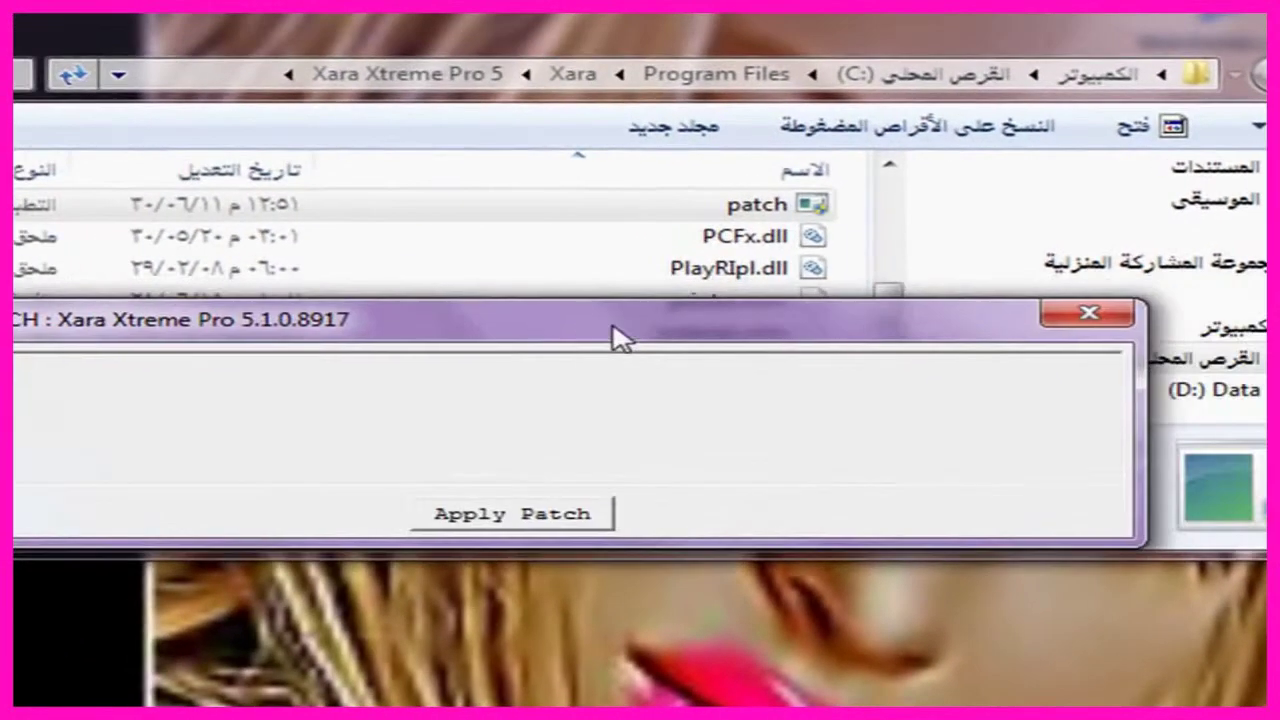
click(513, 518)
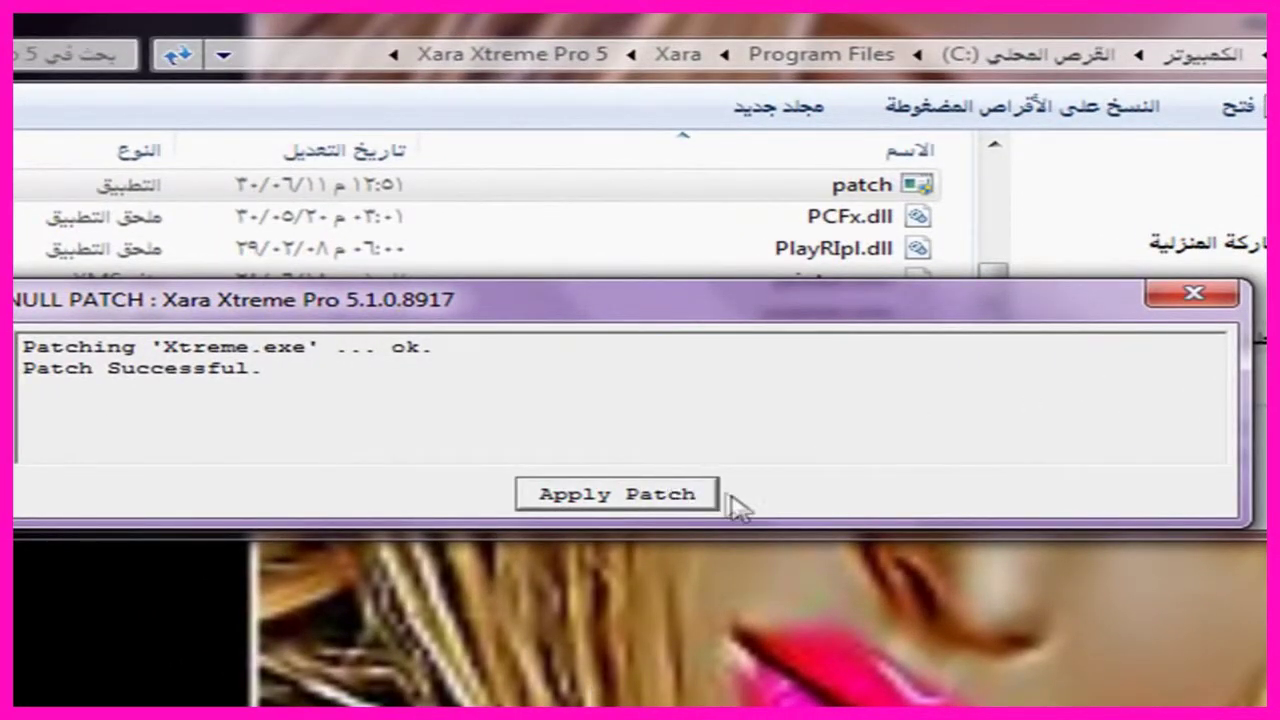
click(1193, 292)
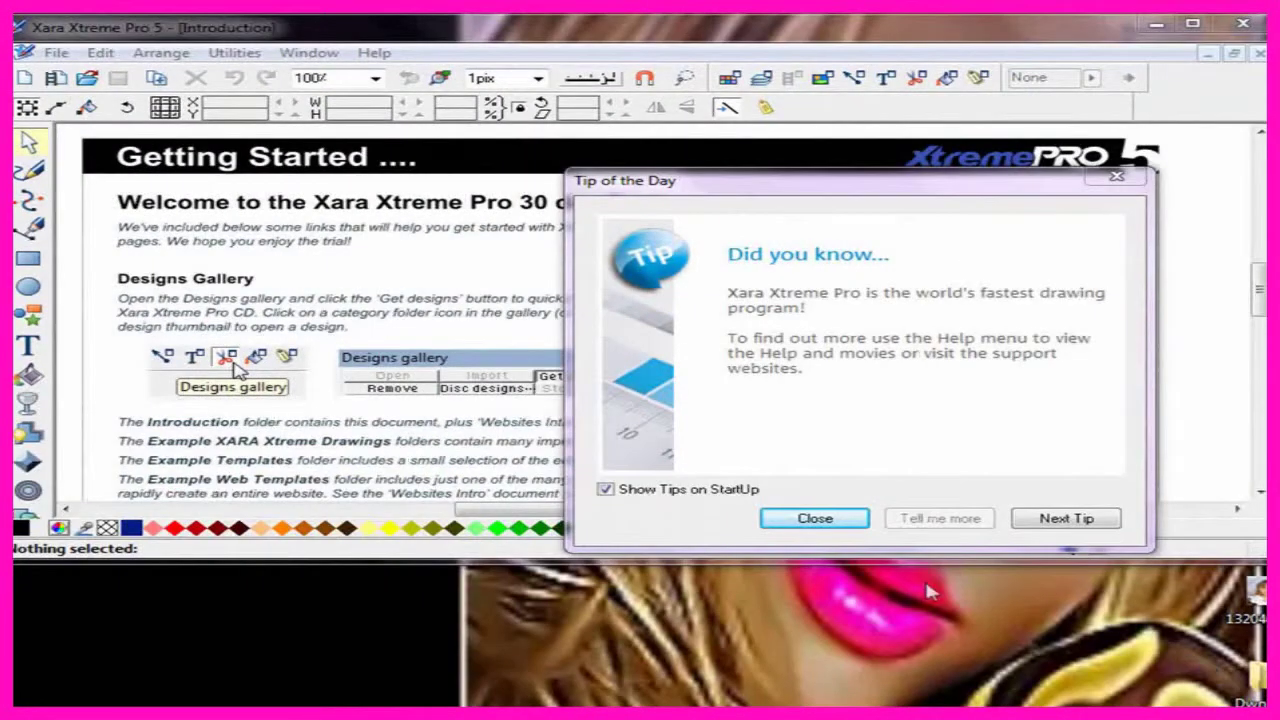
Dismiss the Tip of the Day in Xara Xtreme Pro 5 and create a new A4 Portrait document.
click(838, 521)
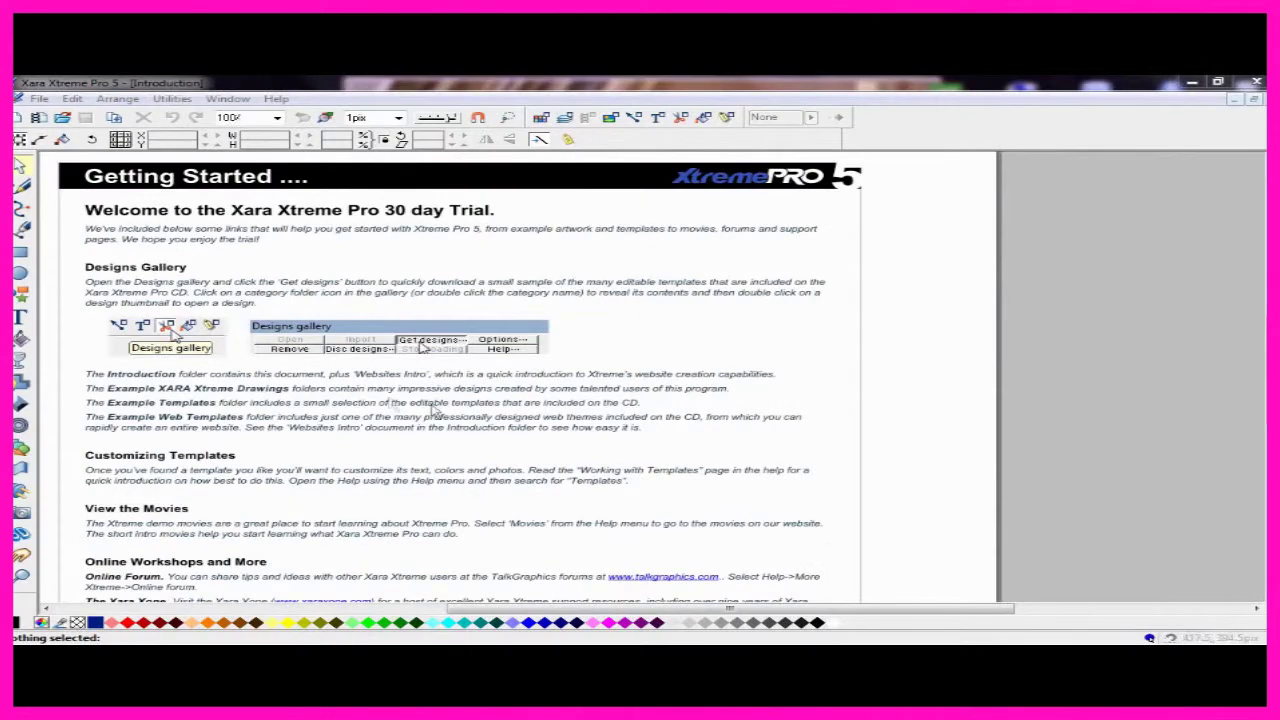
click(40, 99)
mouse_move(82, 118)
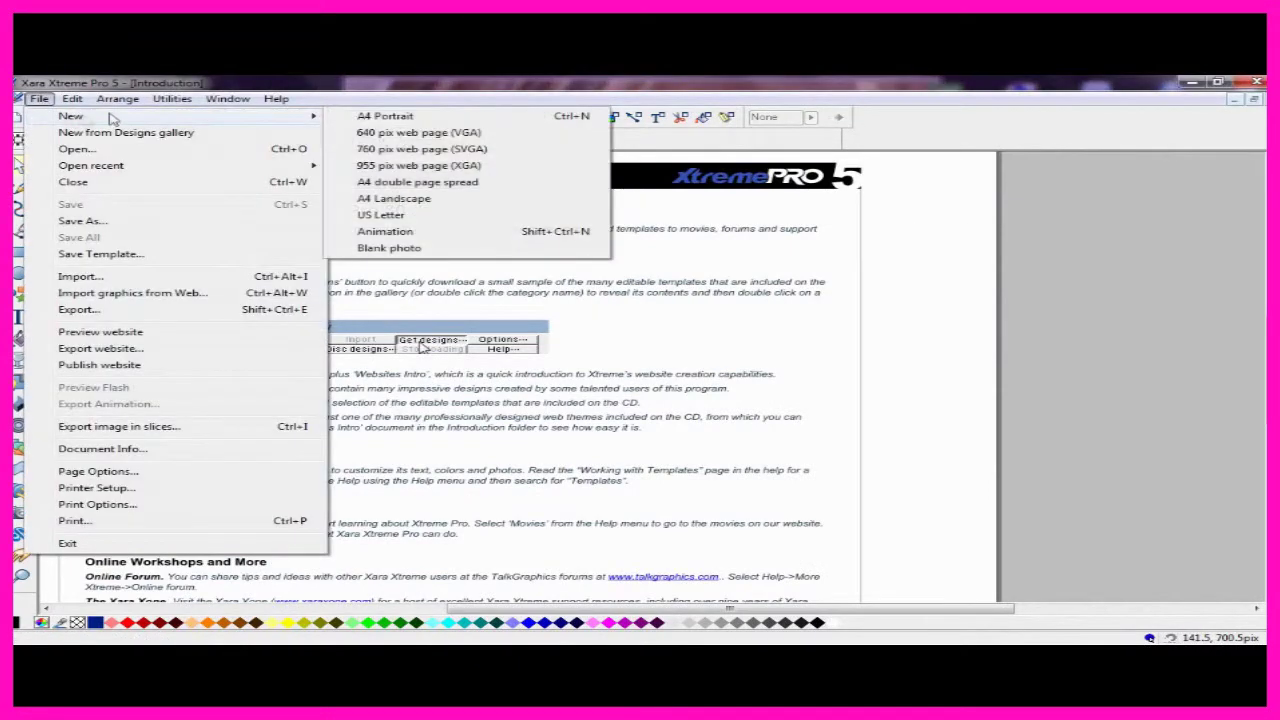
click(385, 118)
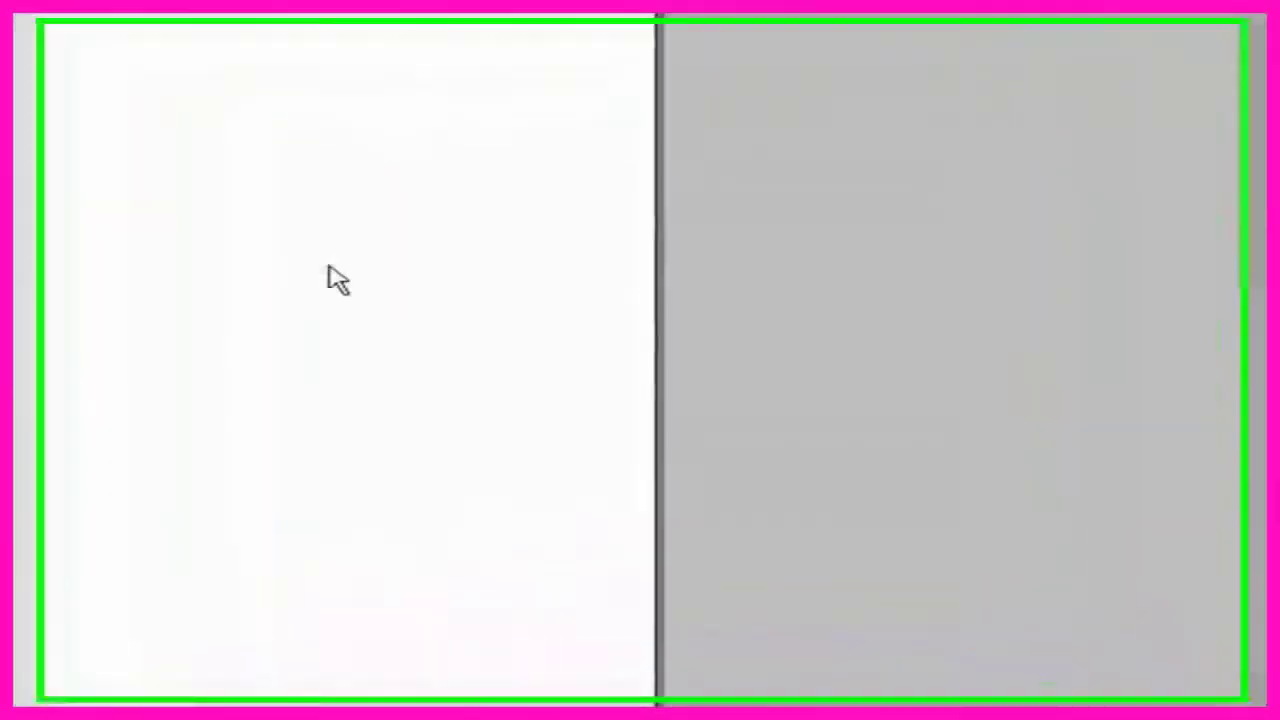
Set both the page units and the font units of the new document to Pixels in the page options.
right_click(460, 245)
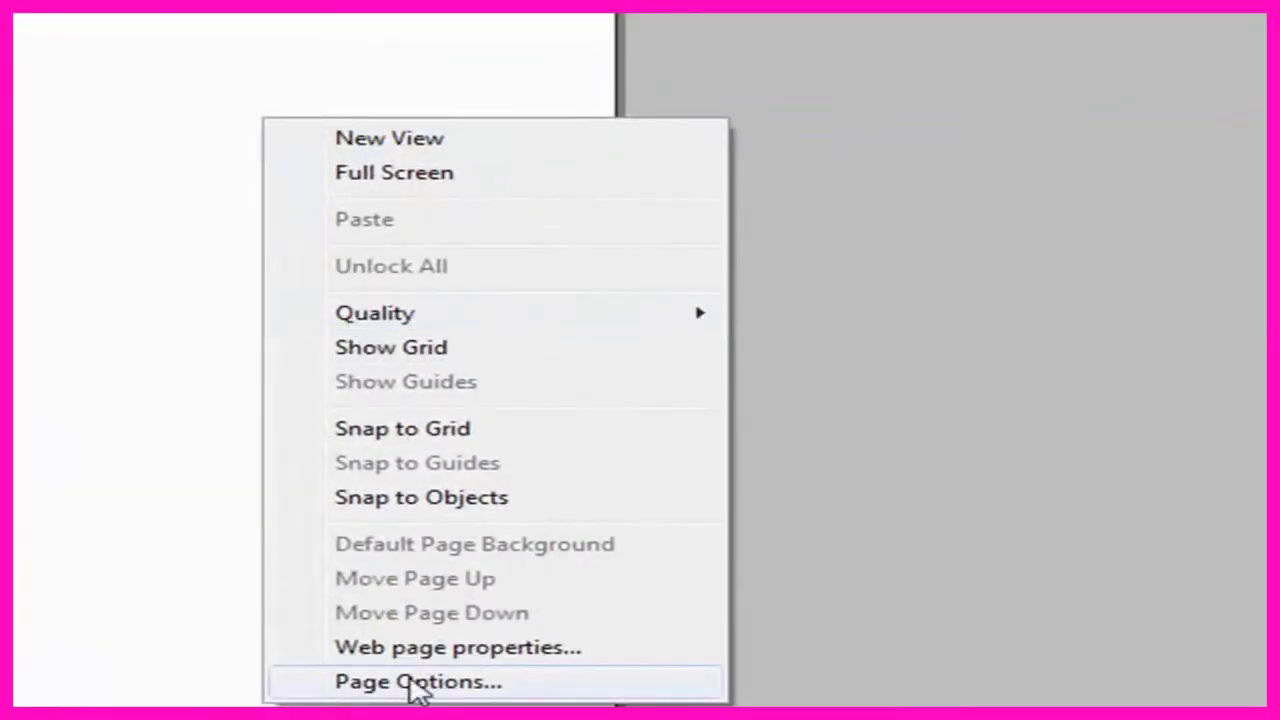
click(420, 690)
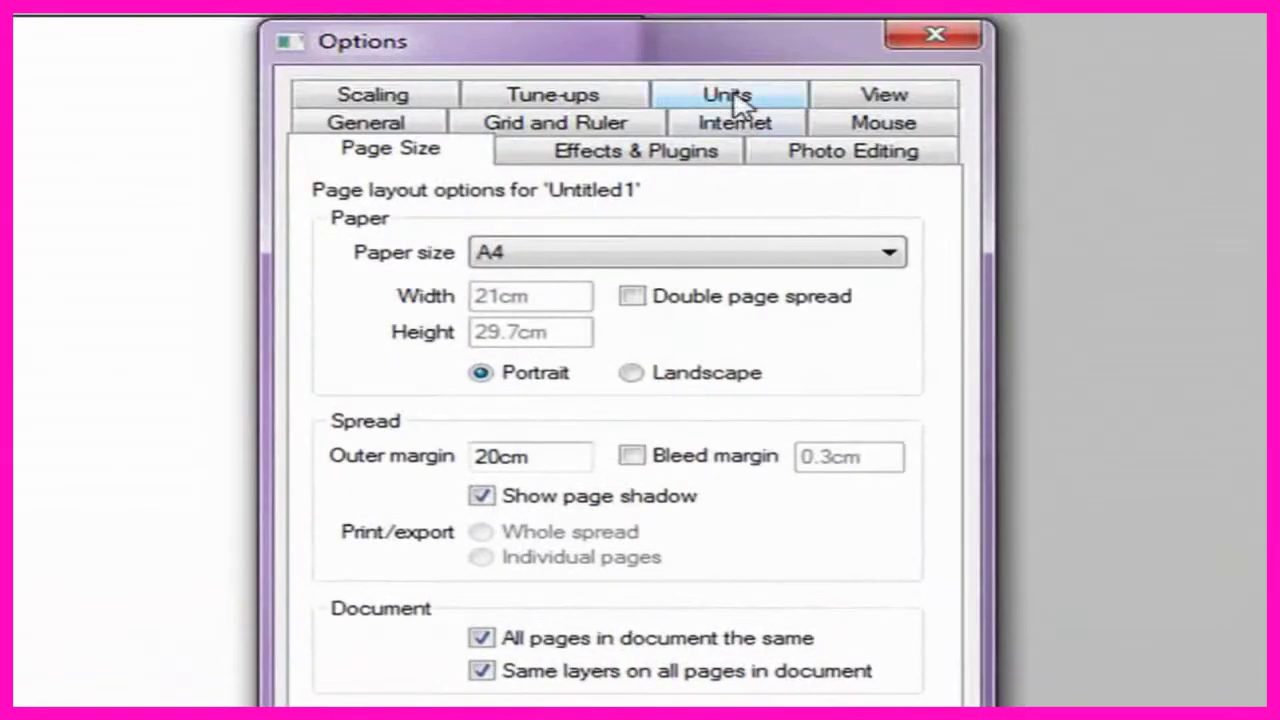
click(728, 95)
click(692, 259)
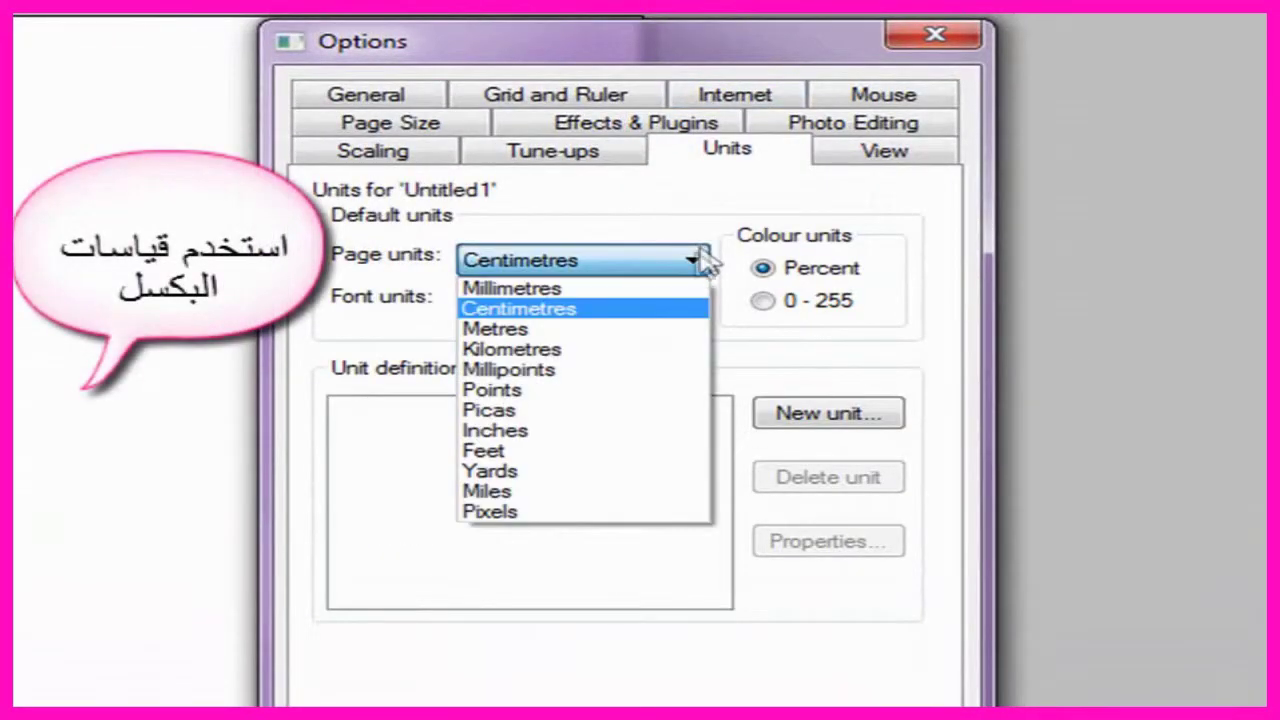
click(620, 512)
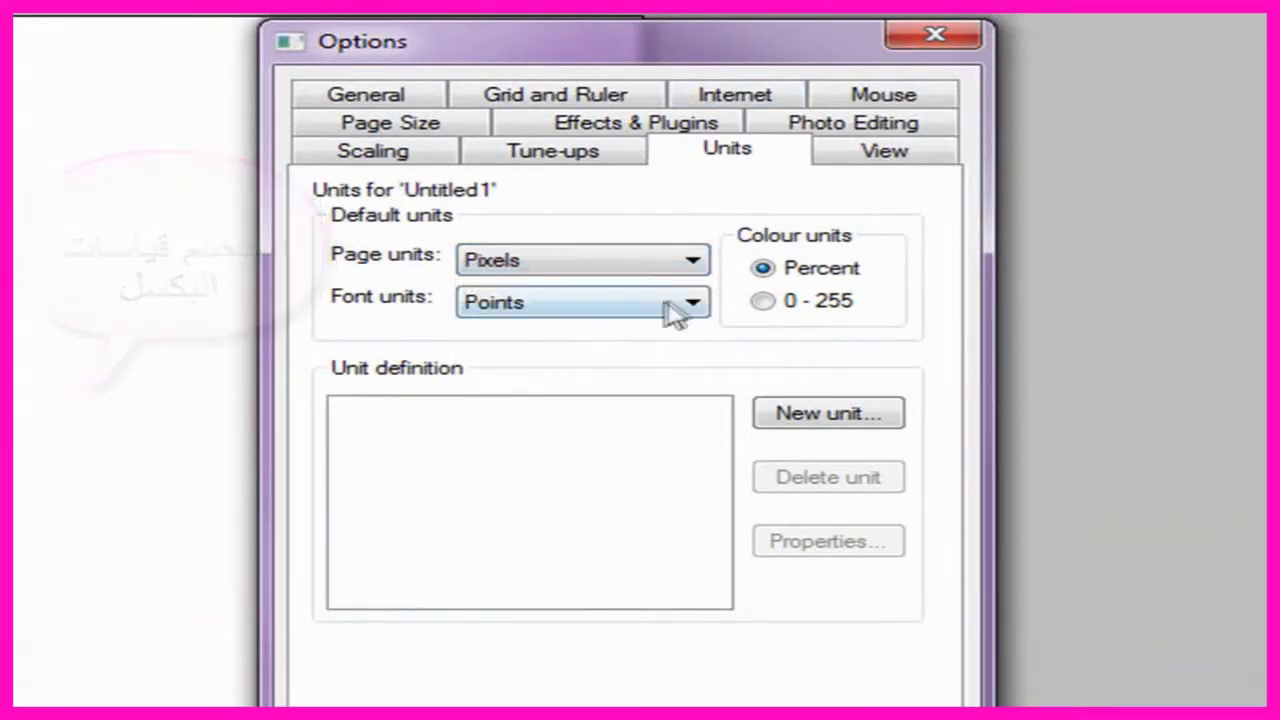
click(676, 310)
click(618, 562)
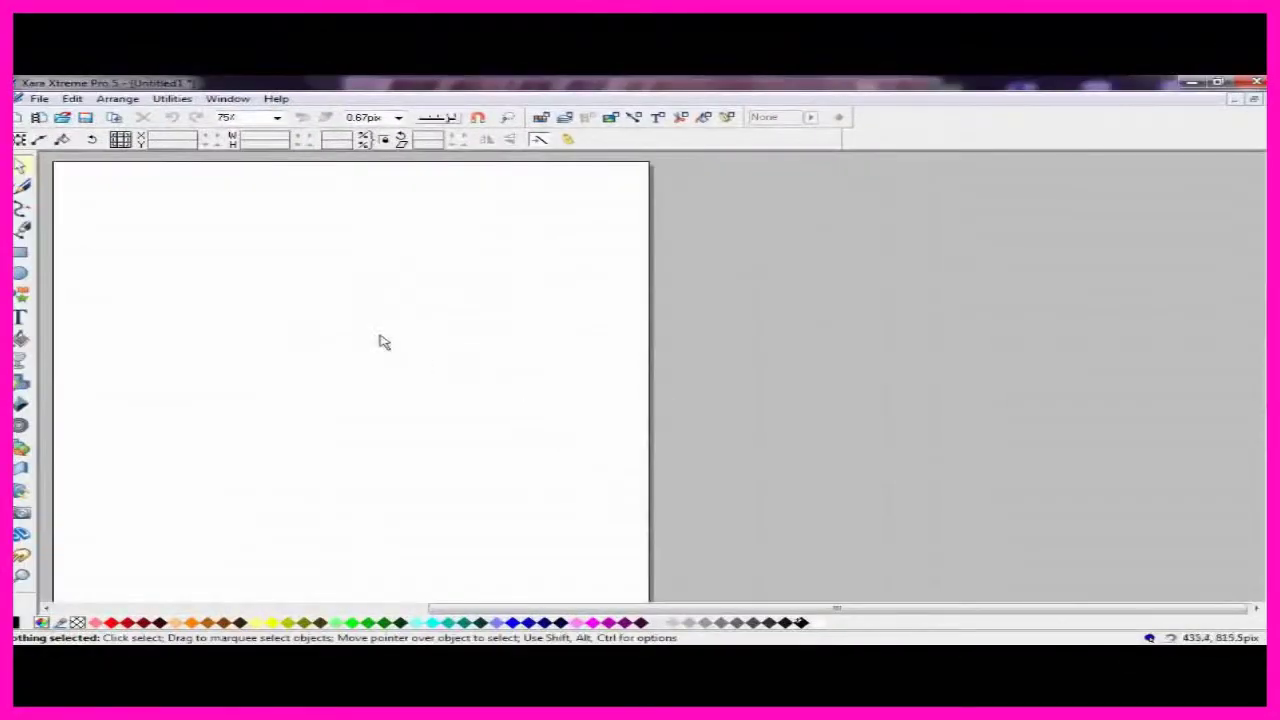
Choose the freehand drawing tool and make a 12pt line width the default for new objects.
click(22, 186)
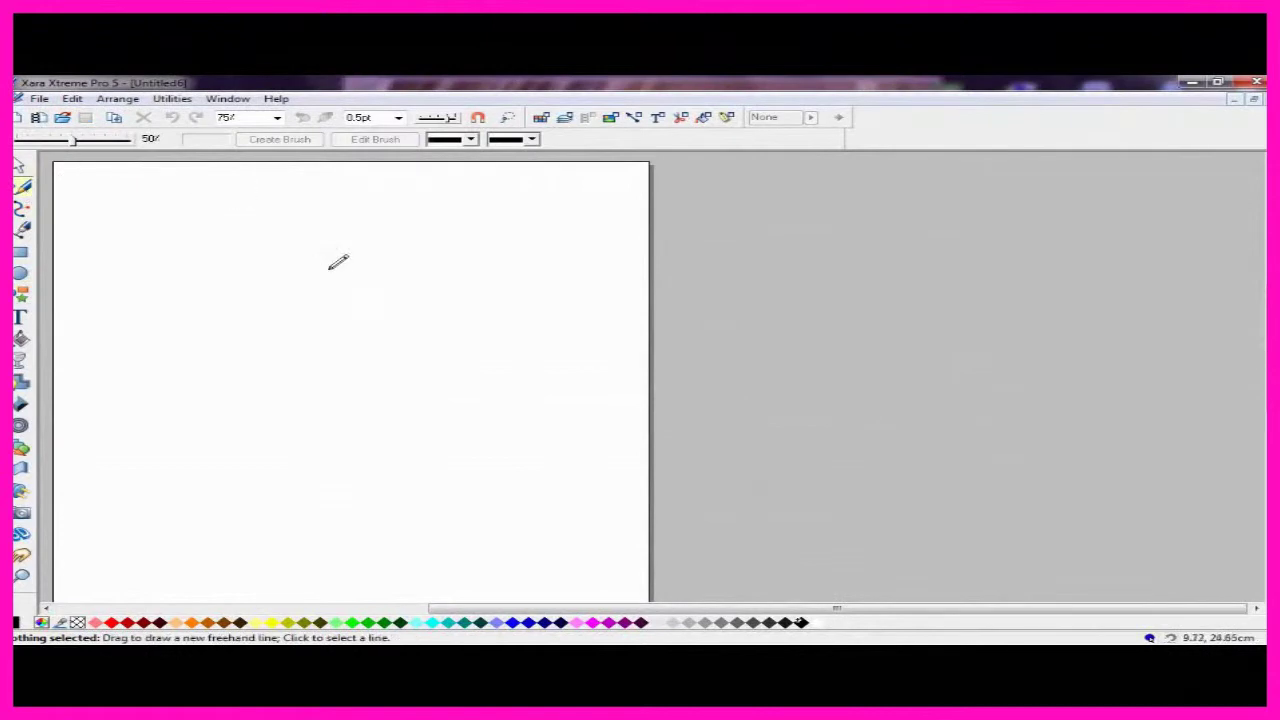
click(398, 117)
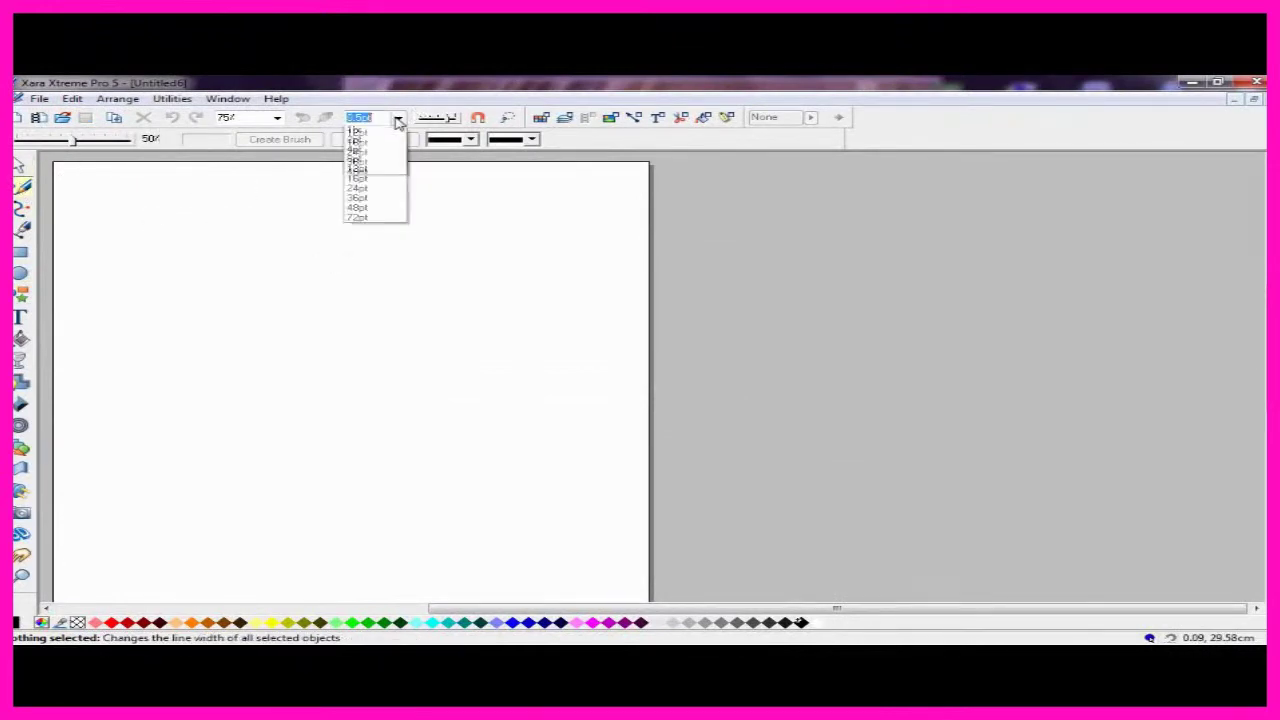
click(358, 202)
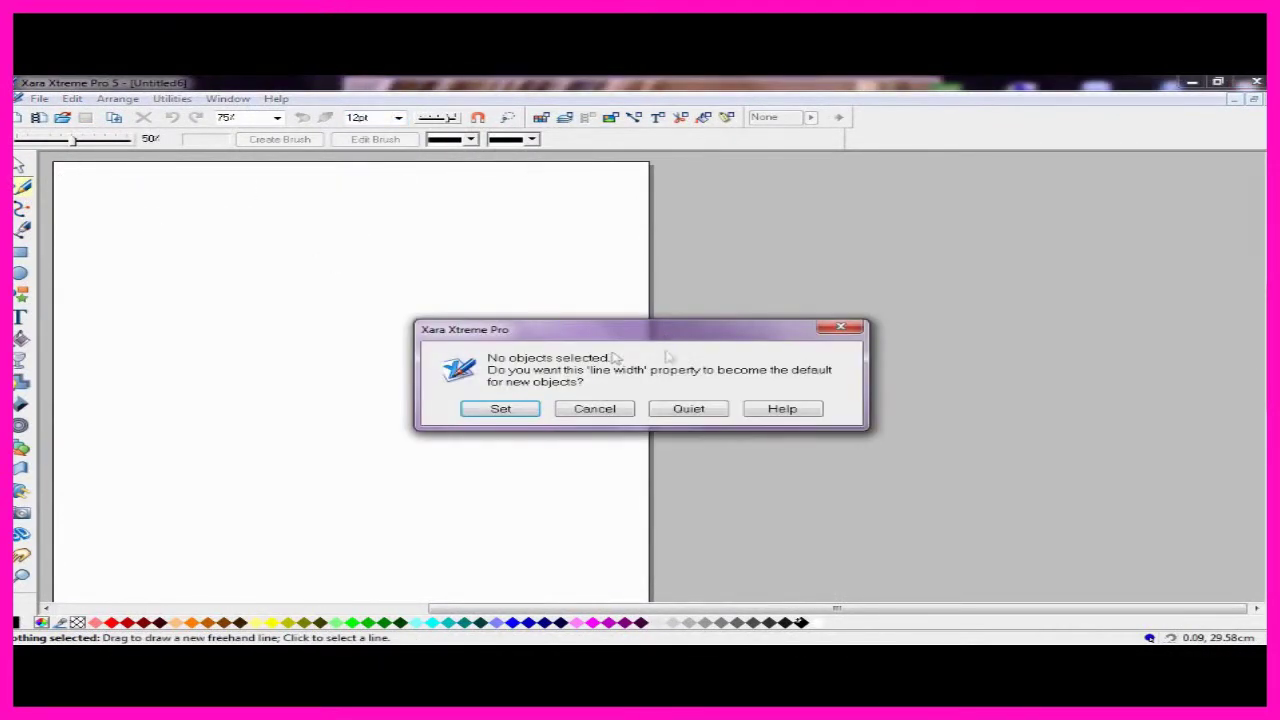
click(524, 418)
Give freehand lines an elliptical stroke shape that tapers at both ends, with the plain solid brush.
click(532, 139)
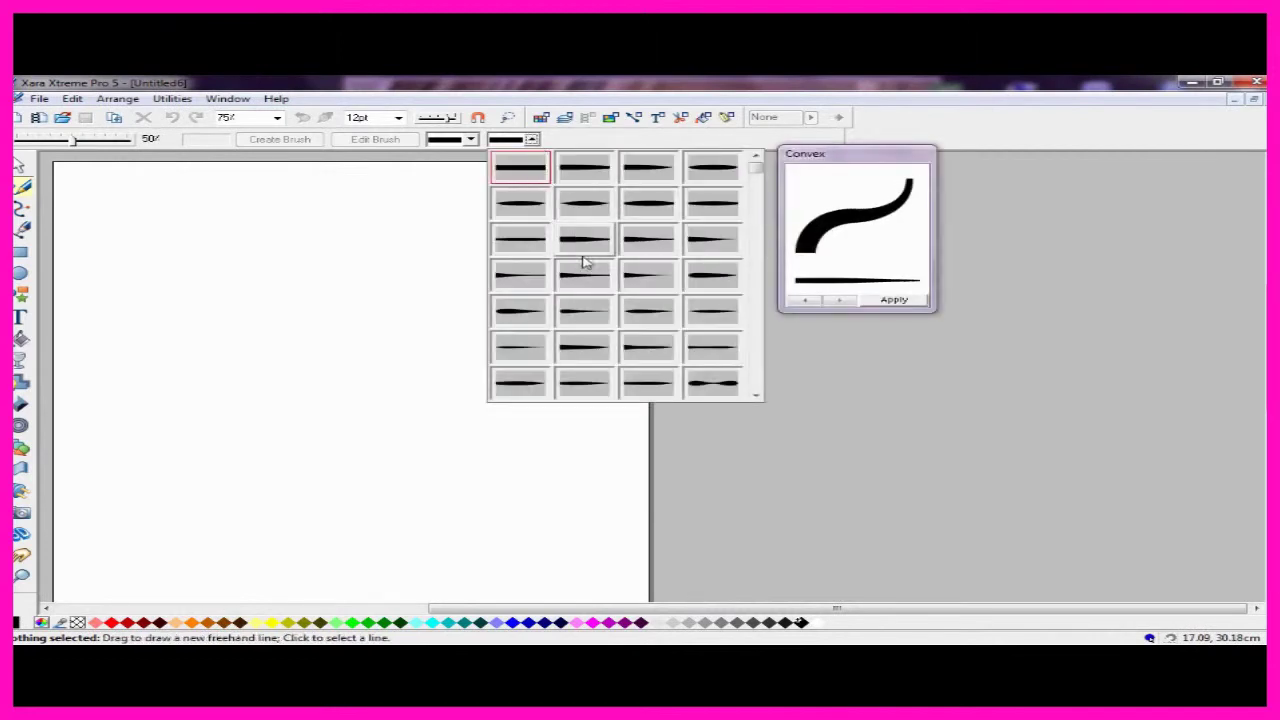
click(520, 204)
click(548, 401)
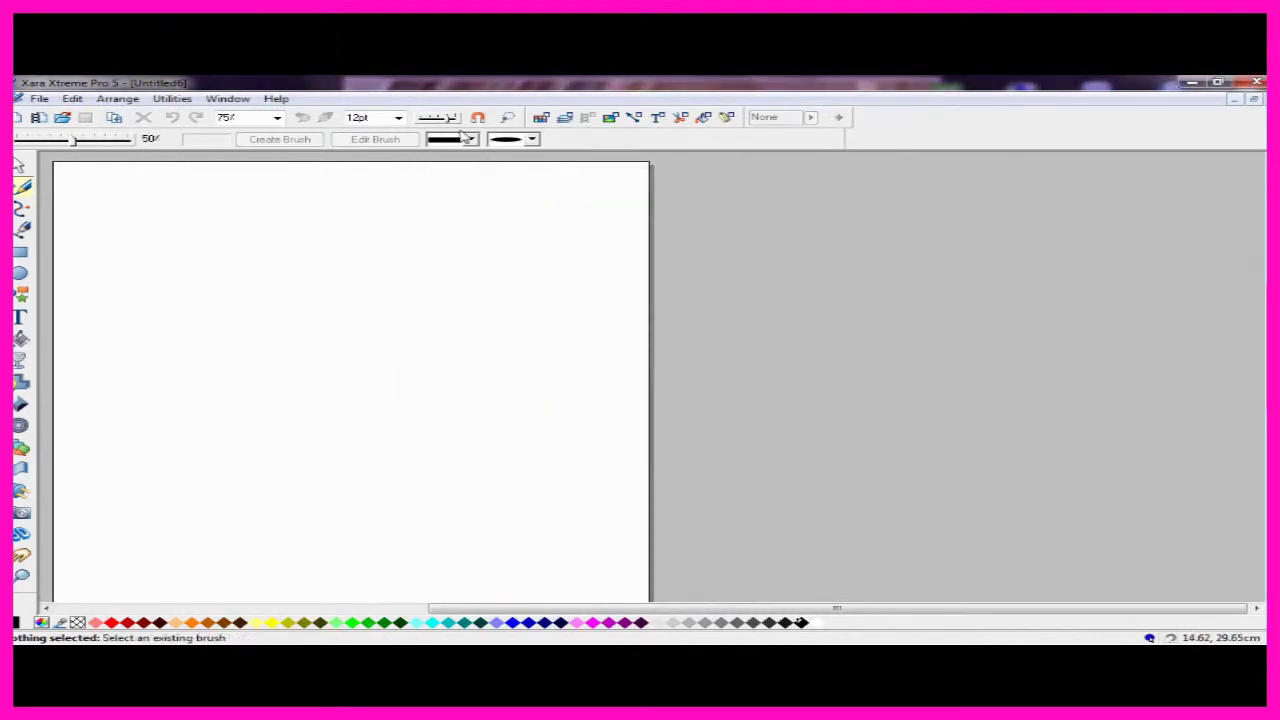
click(468, 139)
click(459, 167)
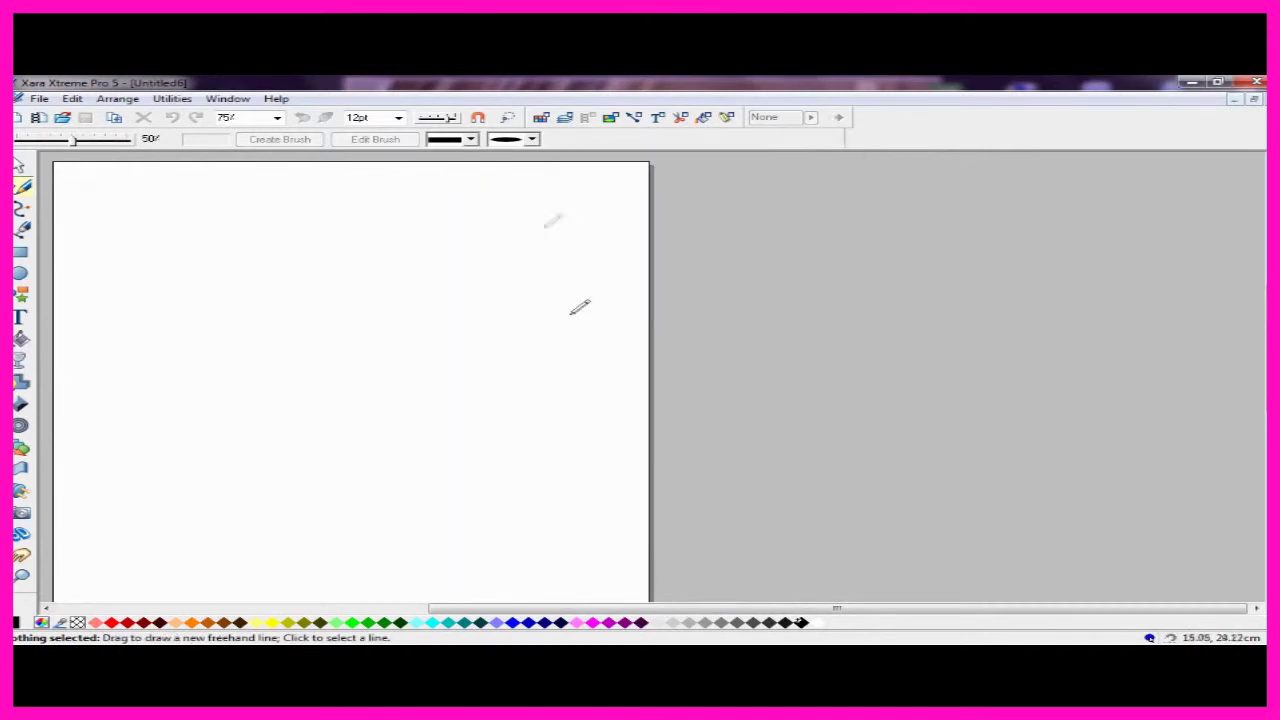
Draw the main calligraphic strokes of a handwritten Arabic word across the page with freehand lines.
drag(519, 313, 464, 311)
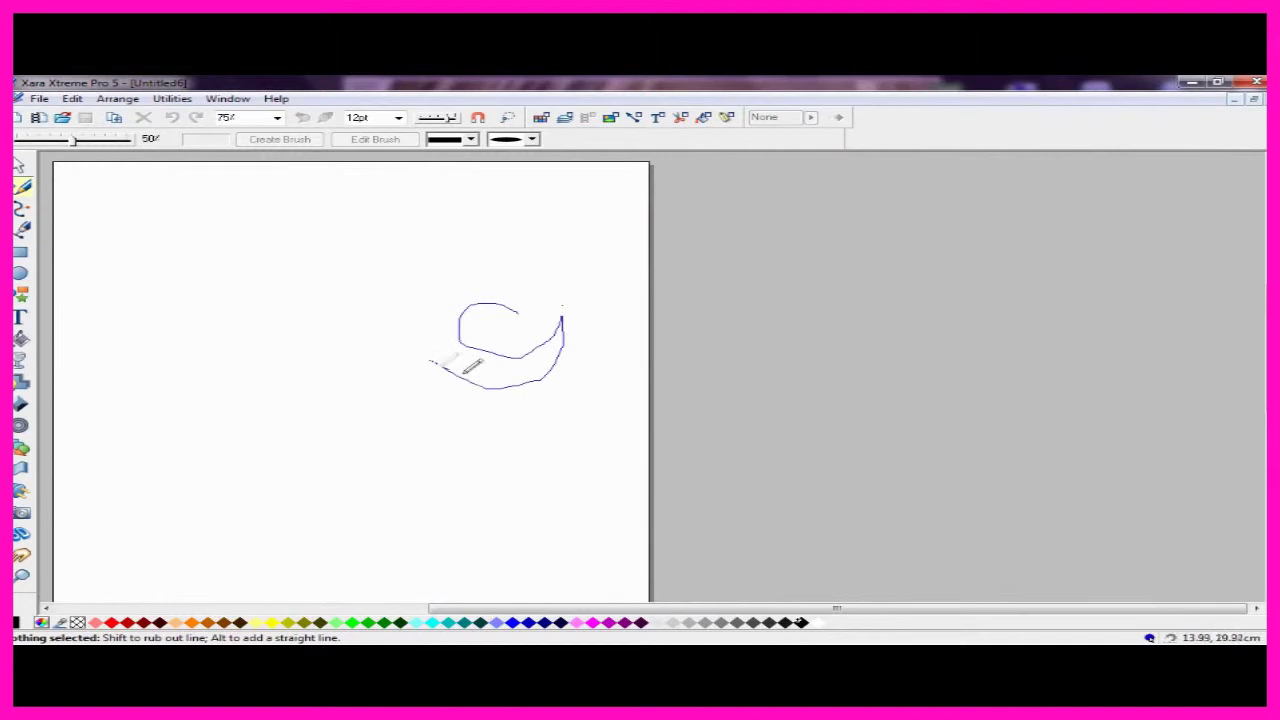
drag(351, 559, 349, 560)
drag(270, 478, 237, 404)
drag(183, 538, 190, 505)
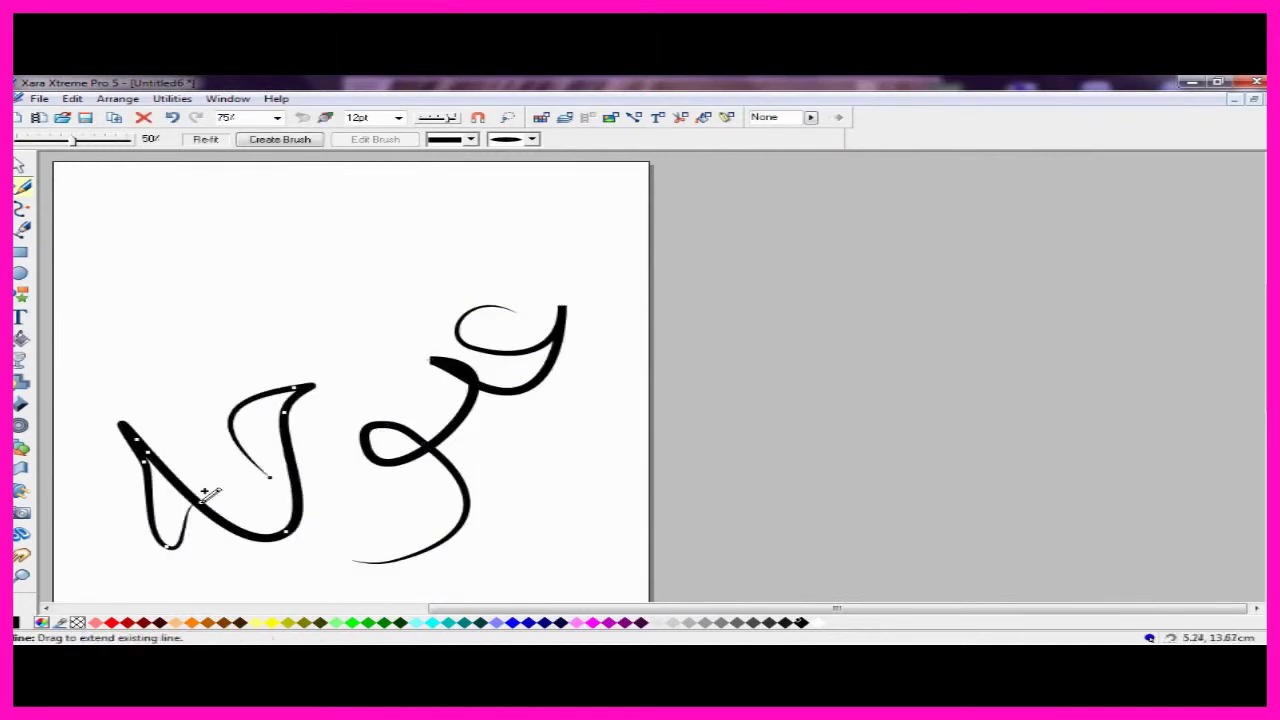
Add short accent strokes and dots around the handwritten lettering and draw a small solid heart above it.
drag(330, 479, 323, 440)
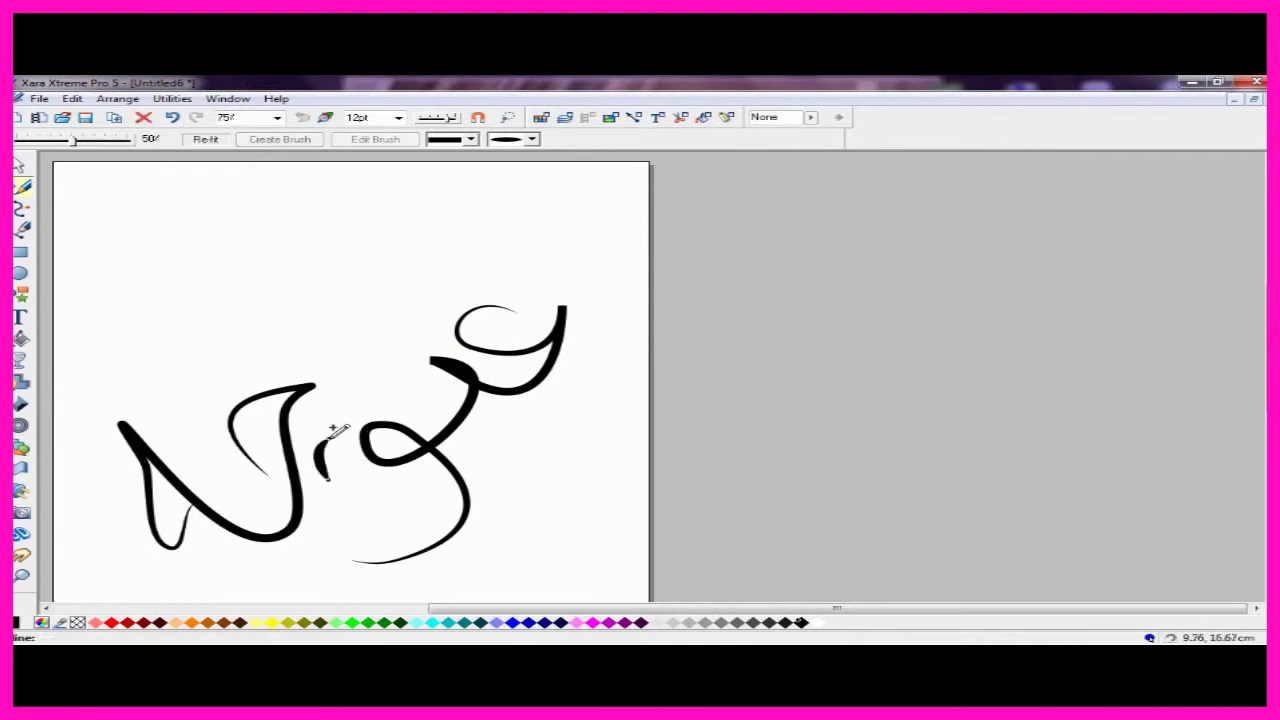
drag(393, 364, 388, 385)
drag(441, 301, 434, 316)
mouse_move(112, 378)
mouse_down()
mouse_move(79, 418)
mouse_move(76, 460)
mouse_up()
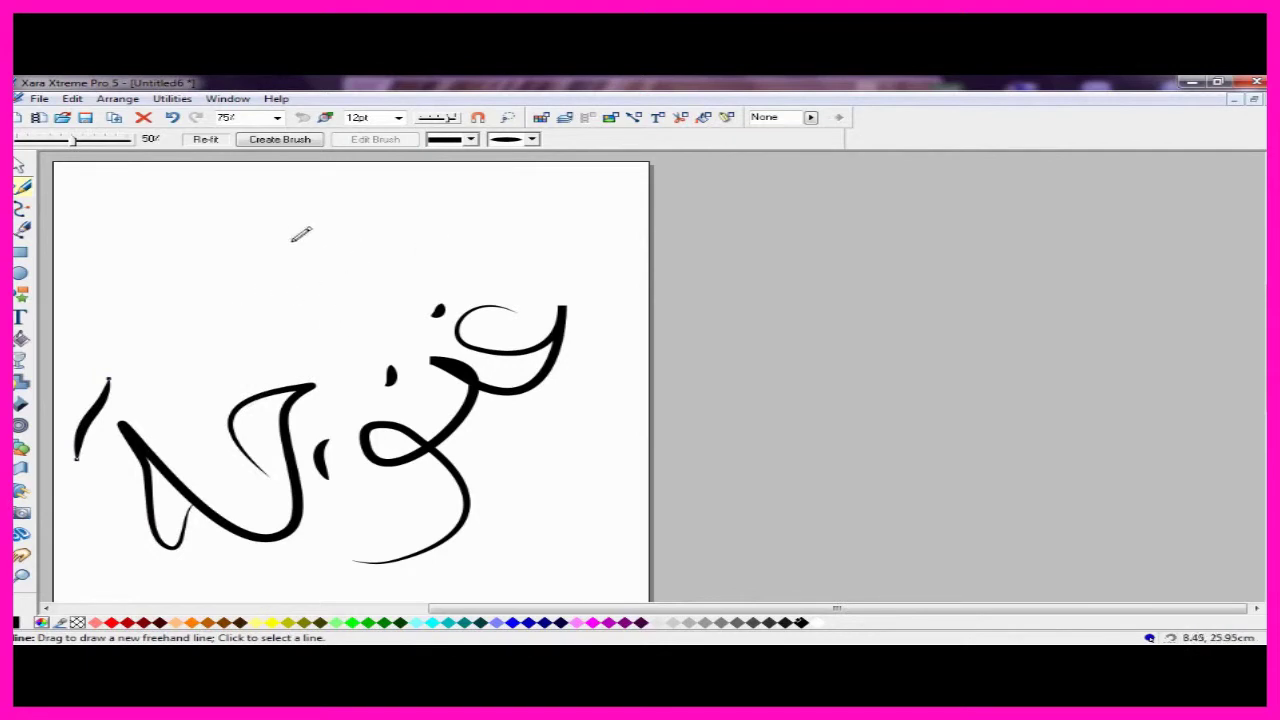
mouse_move(293, 321)
mouse_down()
mouse_move(219, 292)
mouse_move(228, 268)
mouse_move(271, 272)
mouse_move(286, 320)
mouse_up()
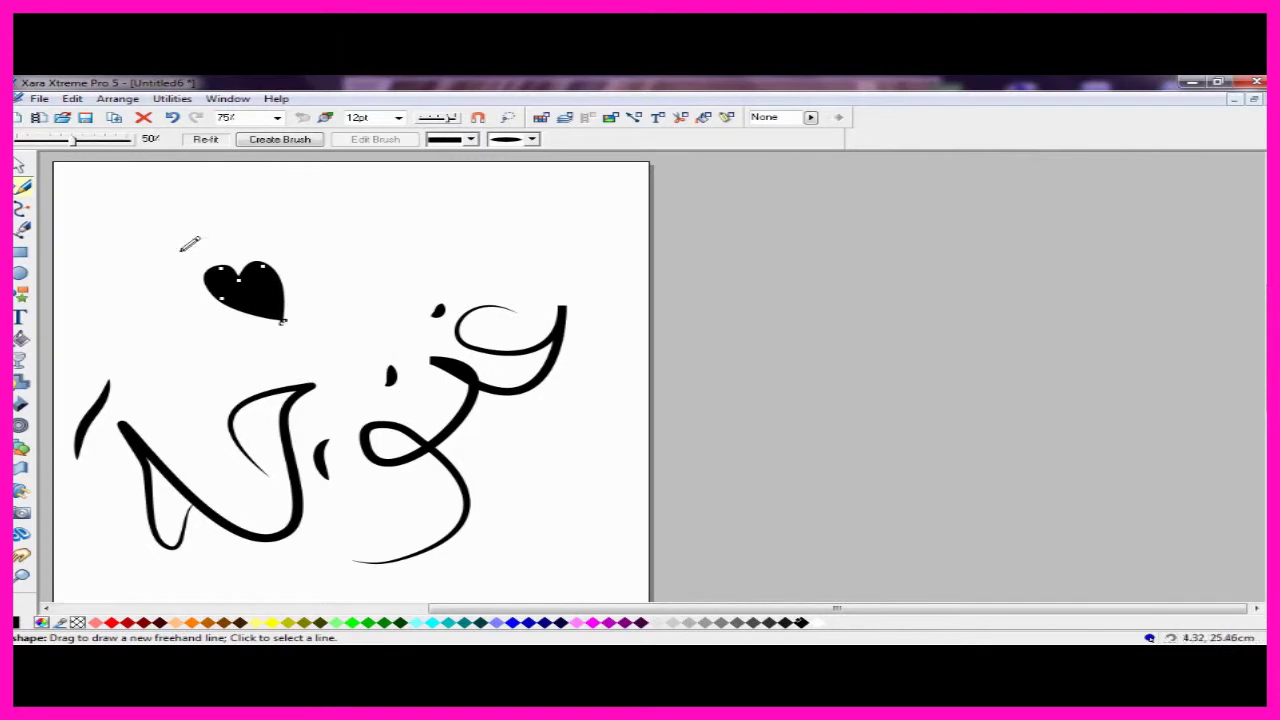
Try the Spheres brush with a one-sided tapering stroke shape on the heart's outline, and undo the changes.
click(21, 293)
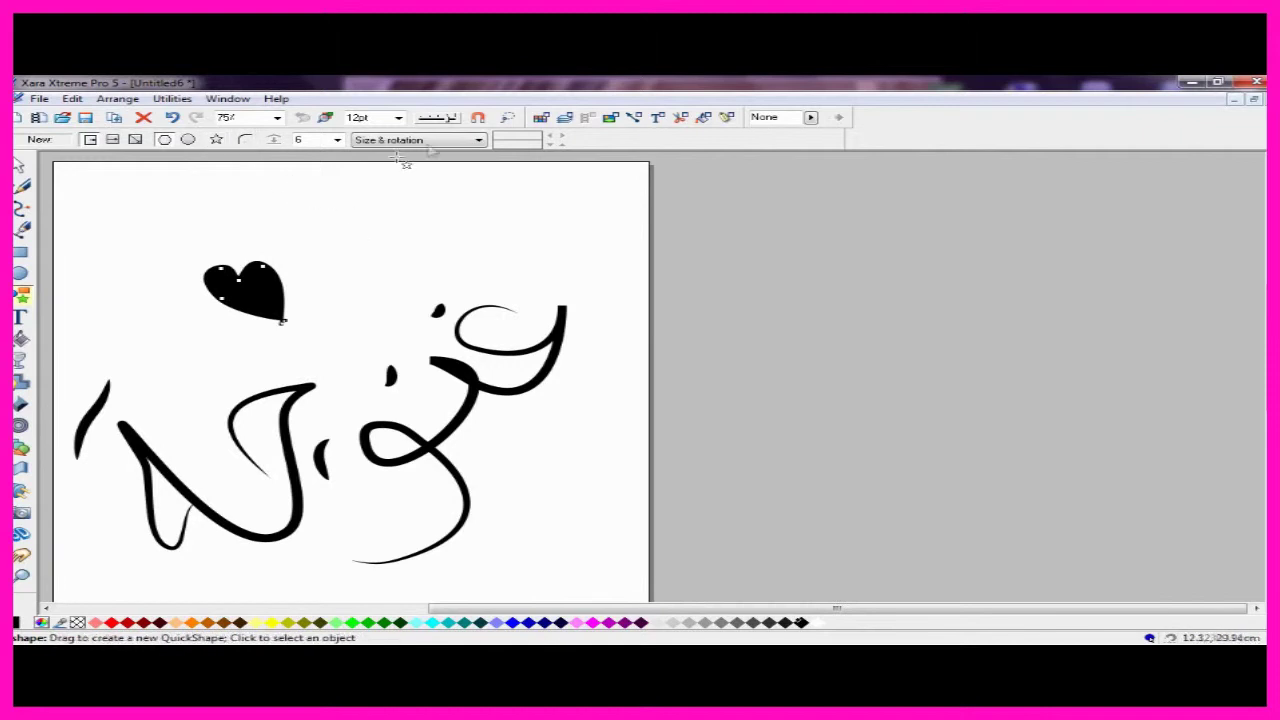
click(22, 186)
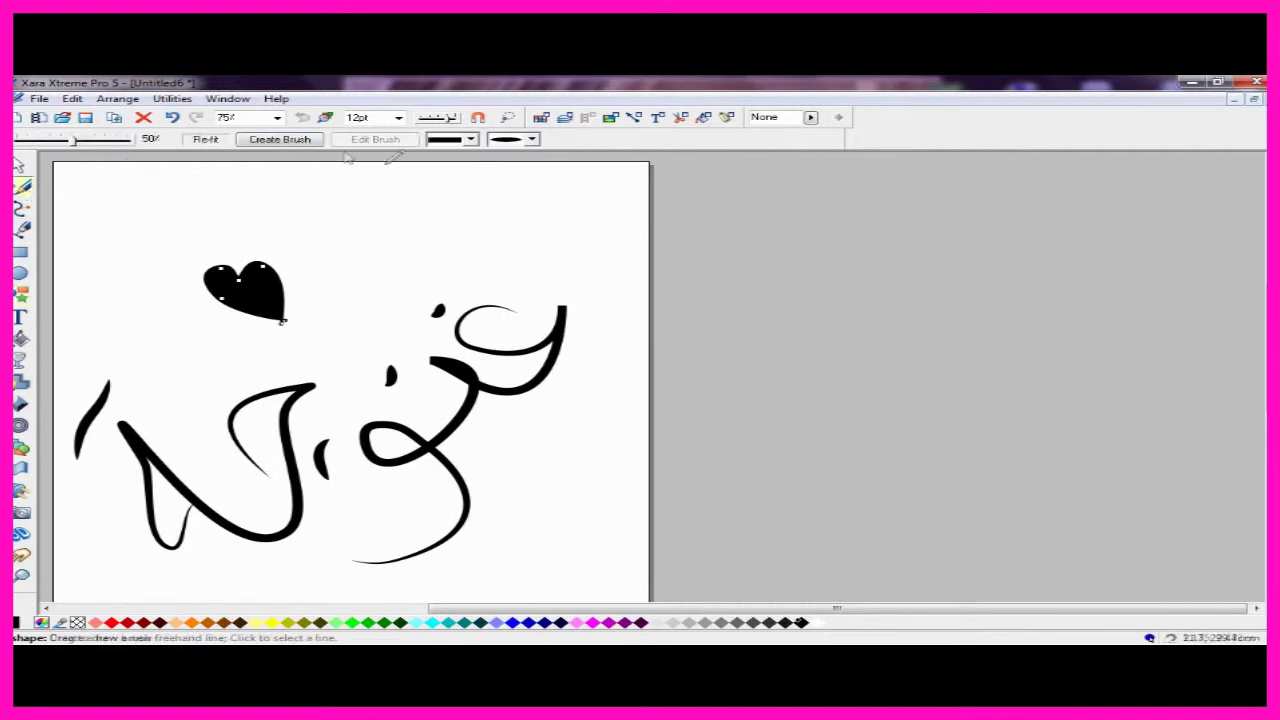
click(470, 139)
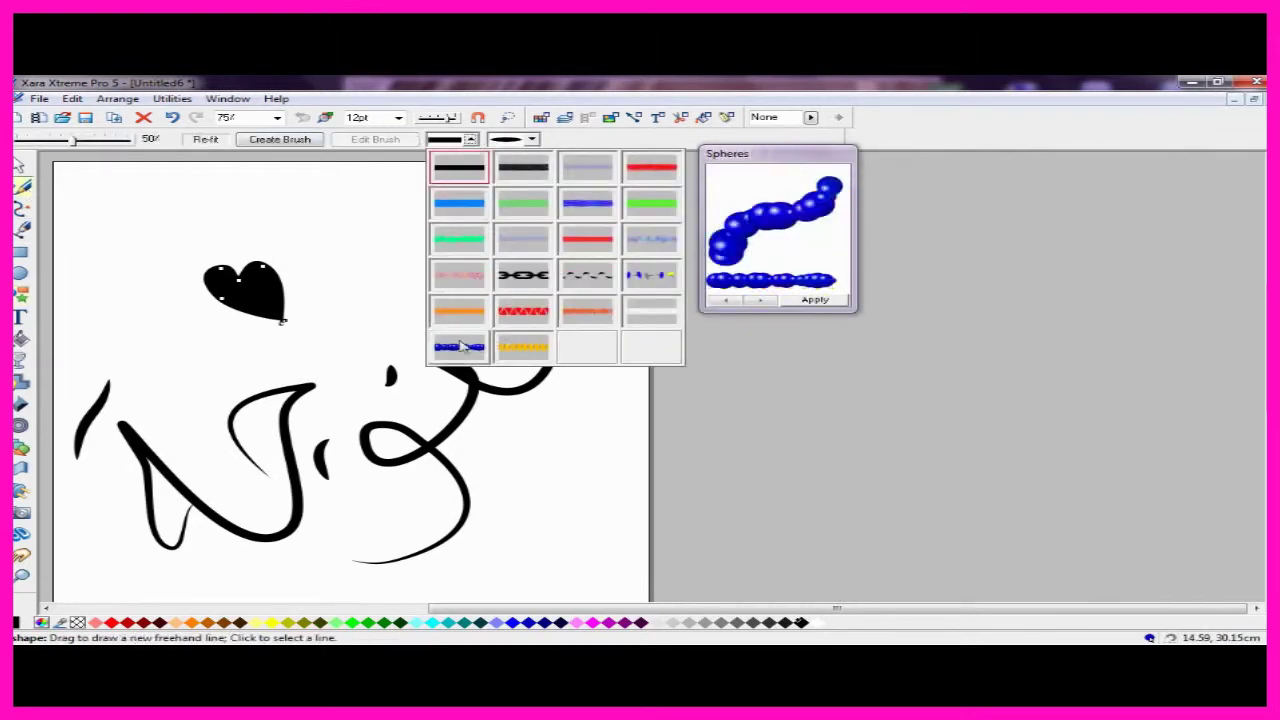
click(459, 346)
click(532, 139)
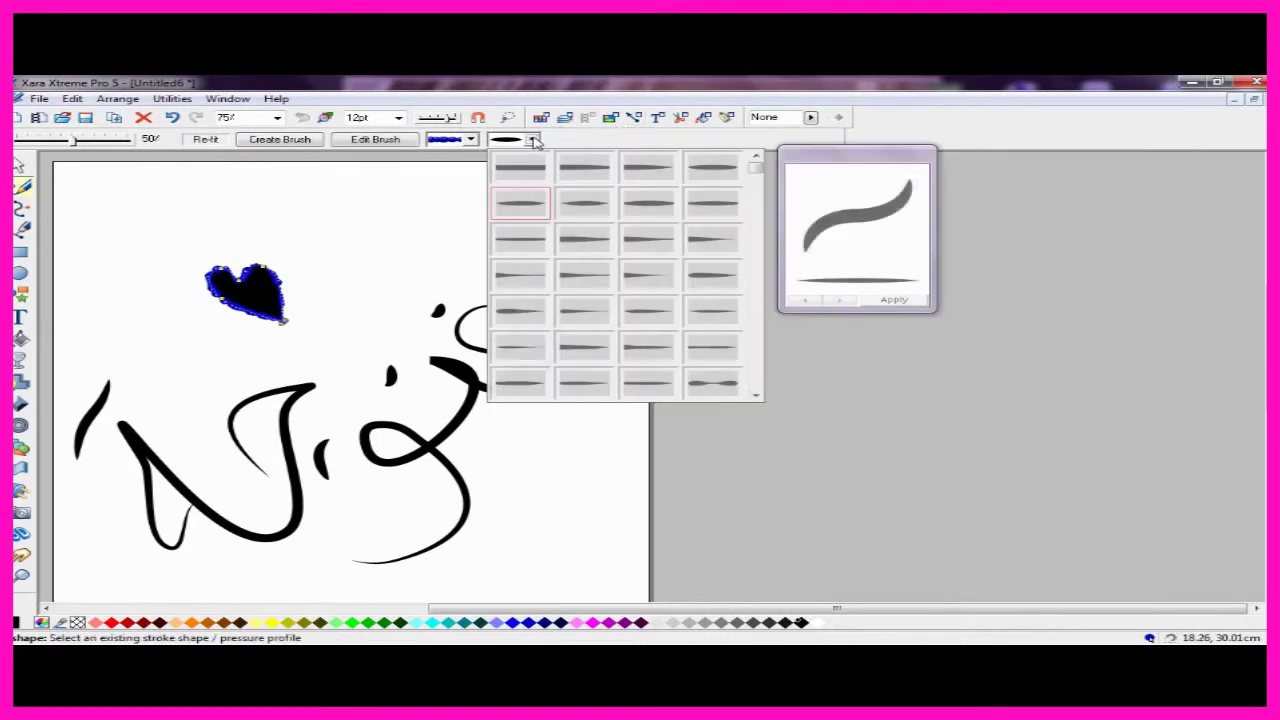
click(650, 174)
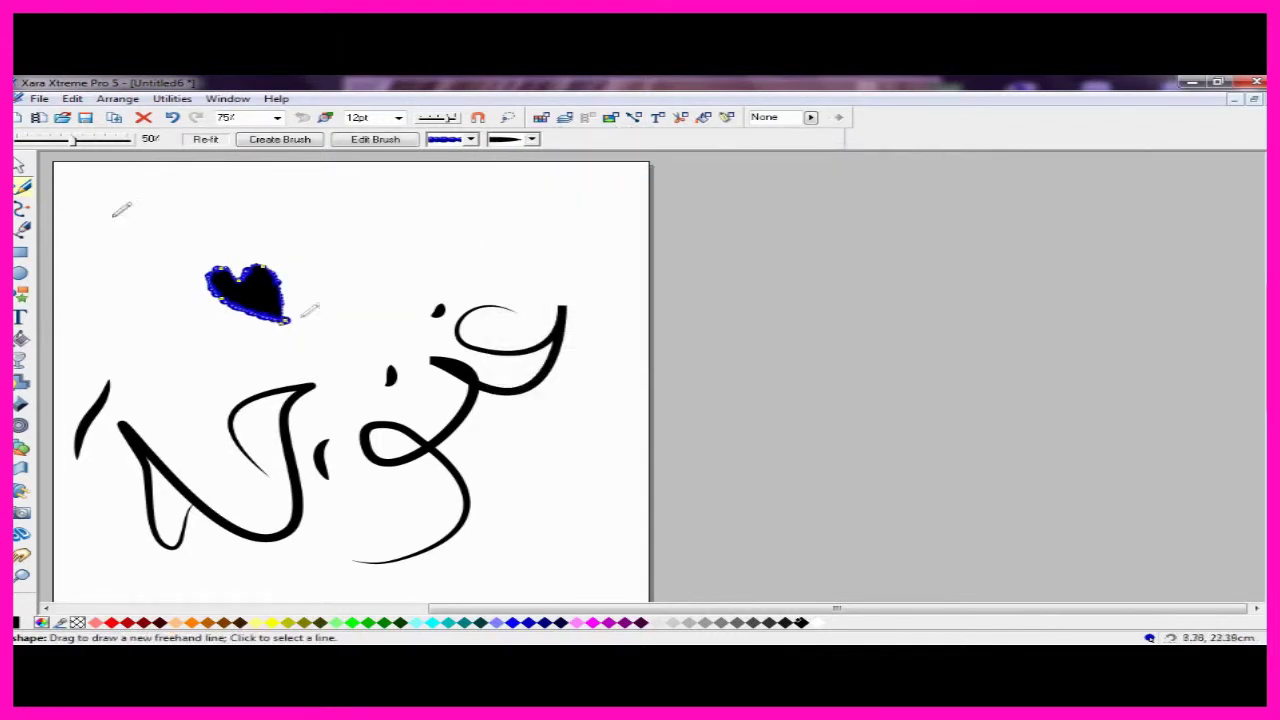
click(22, 166)
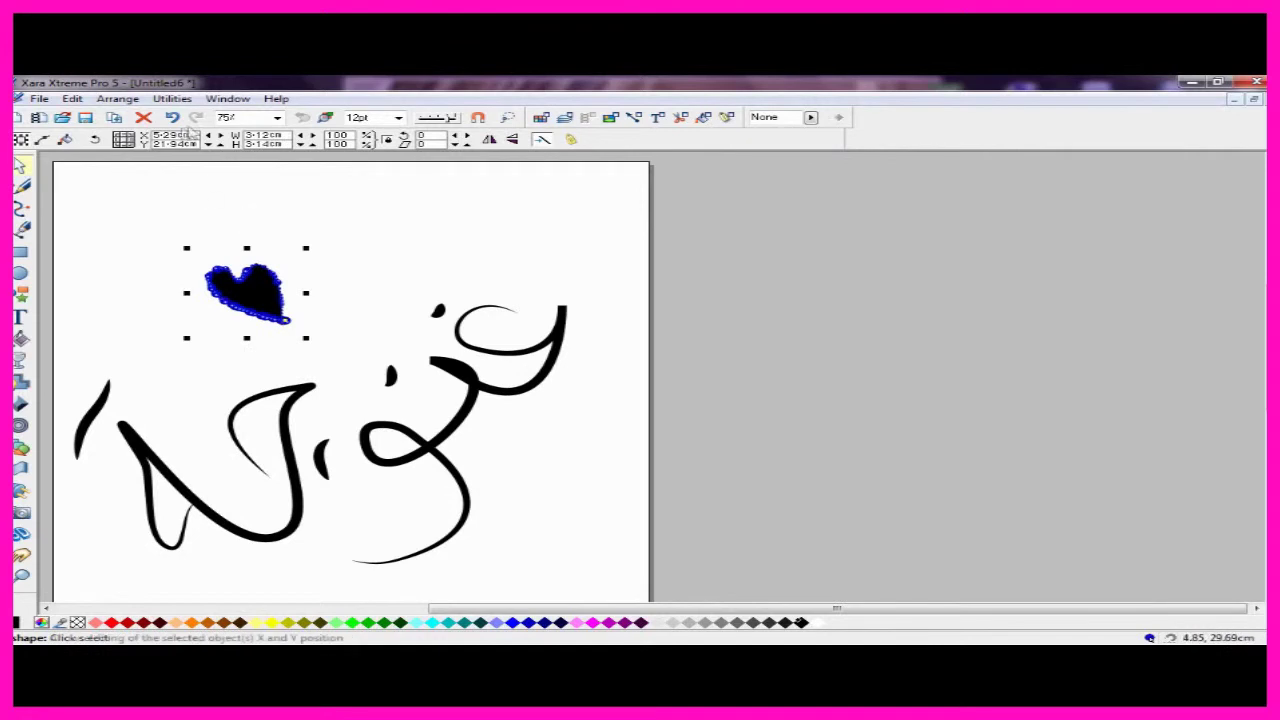
click(173, 117)
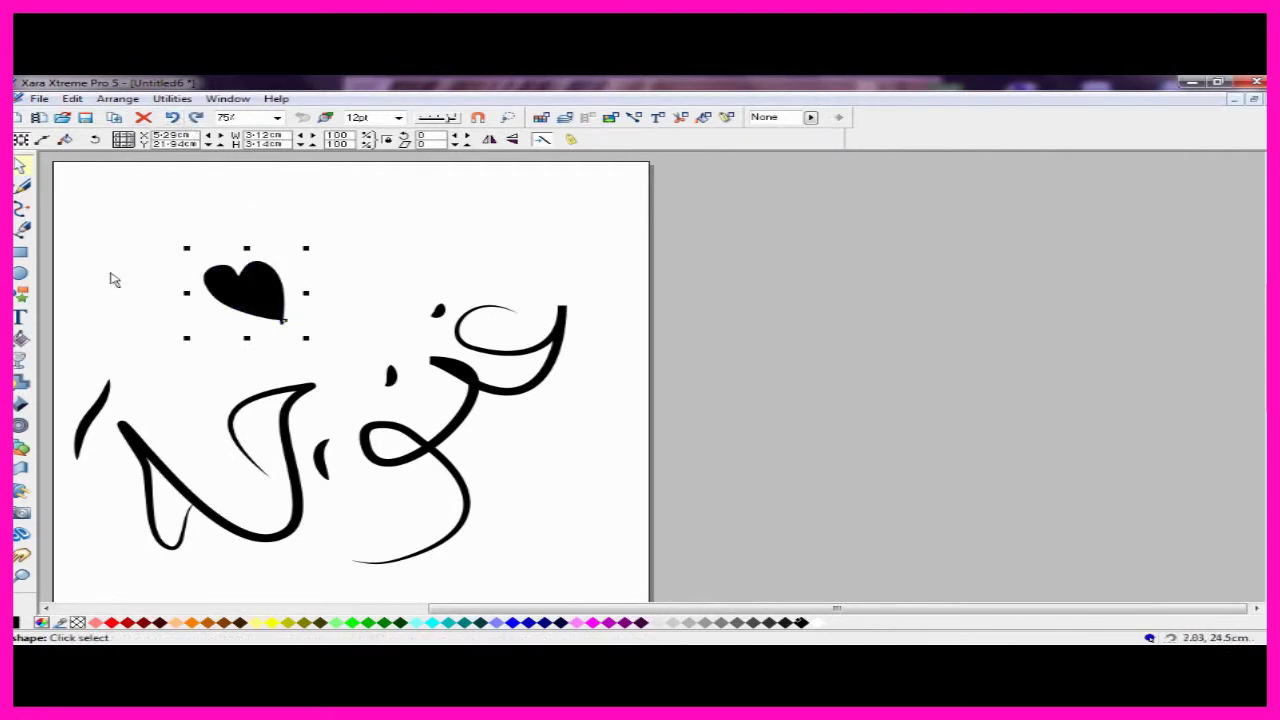
Draw a small six-pointed QuickShape star between the heart and the lettering's upper dot.
click(21, 294)
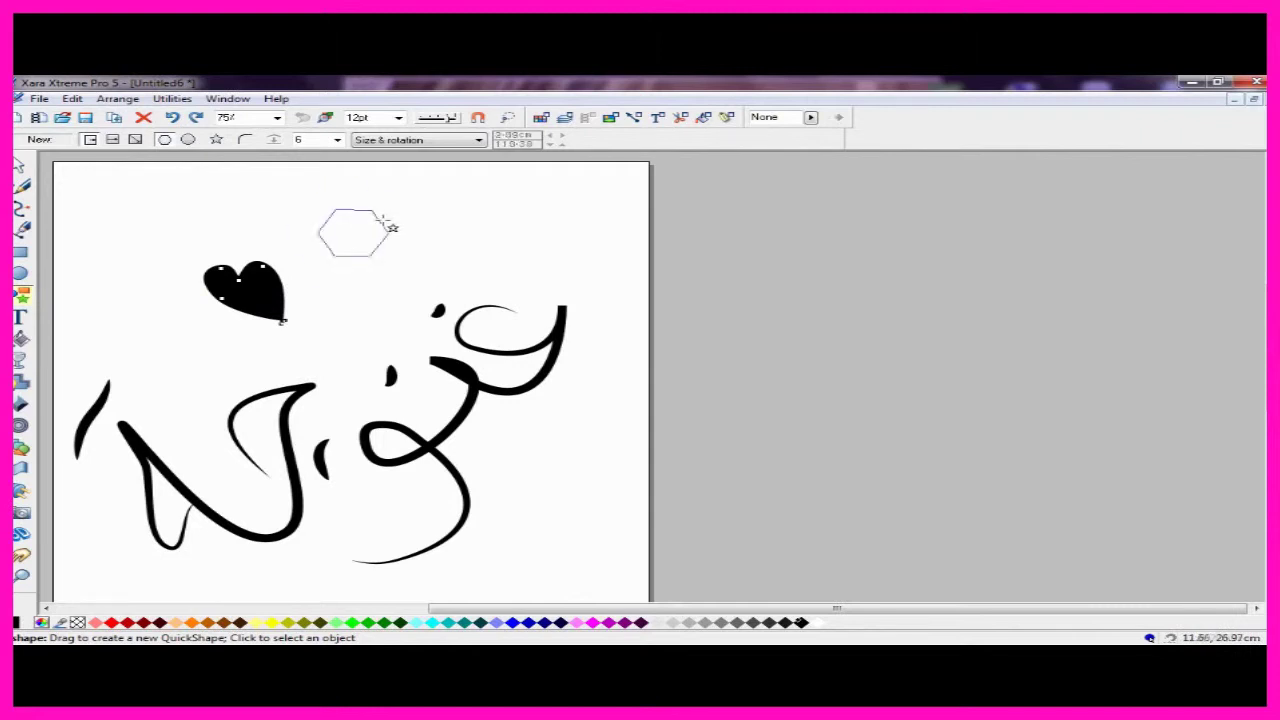
drag(383, 220, 384, 221)
click(174, 118)
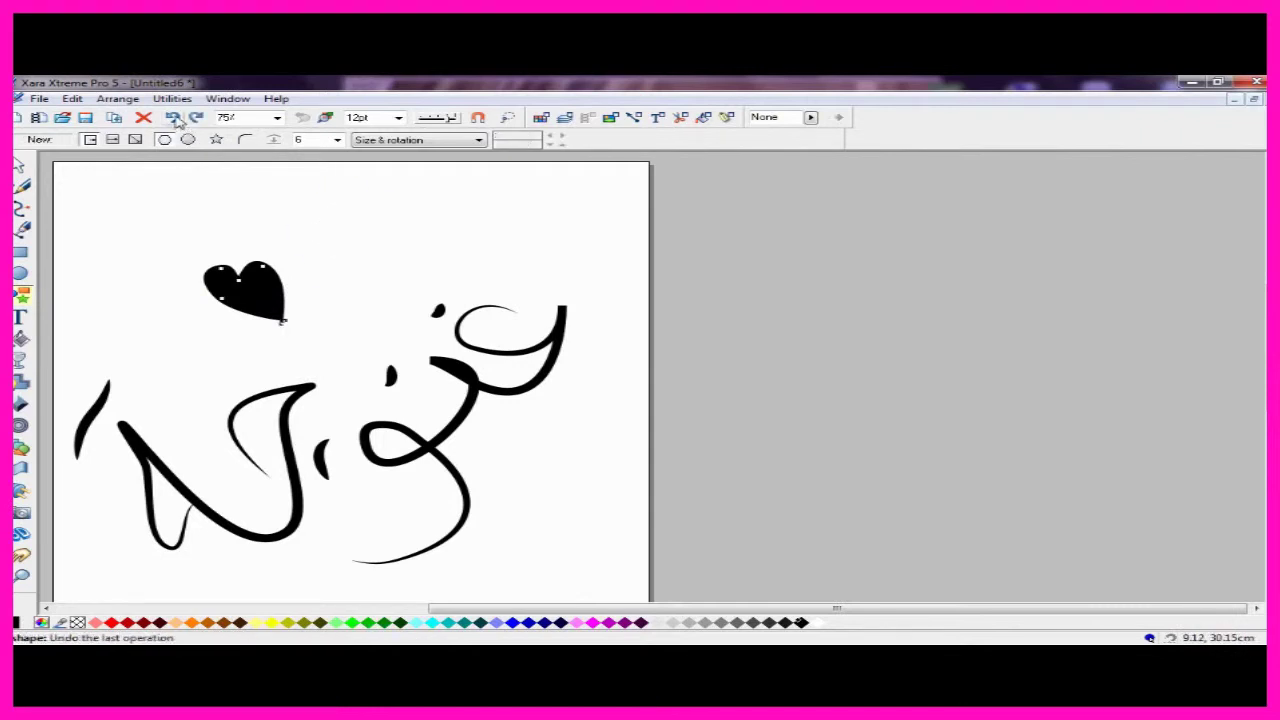
click(217, 140)
drag(368, 298, 377, 292)
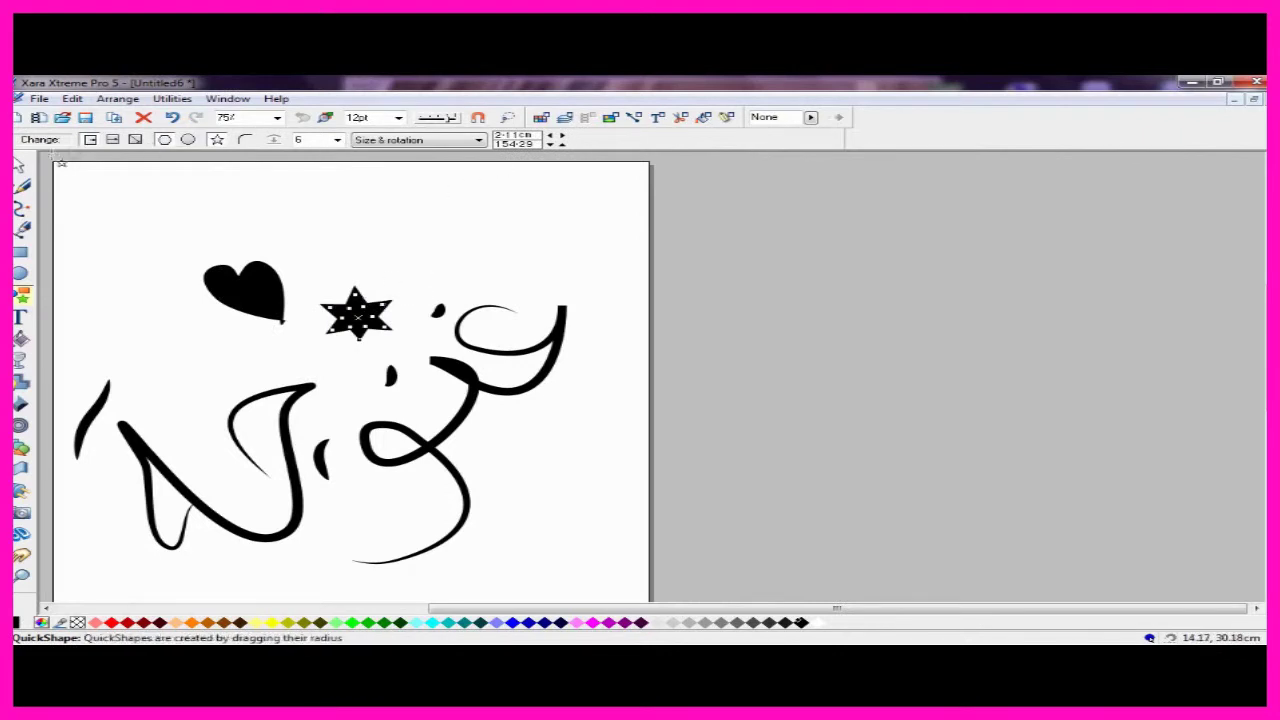
Give the star's outline a soft light-blue decorative brush and an elliptical stroke shape that tapers at both ends.
click(23, 186)
click(471, 140)
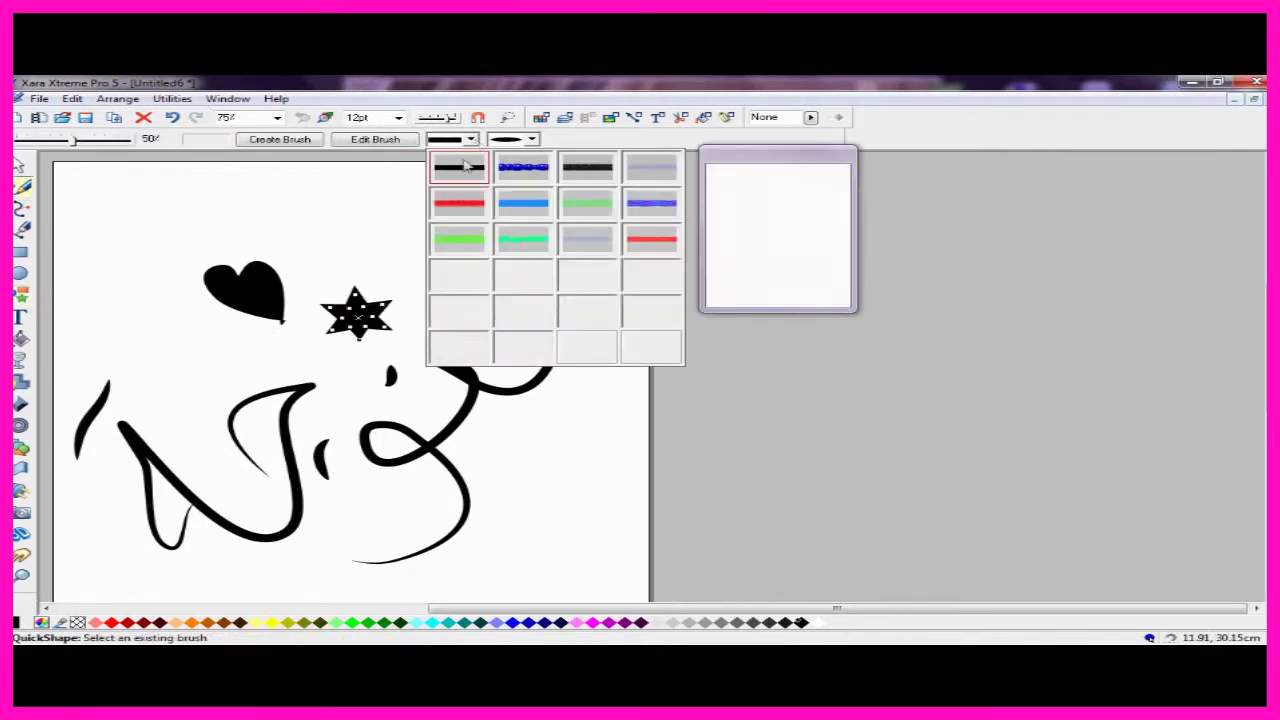
click(471, 277)
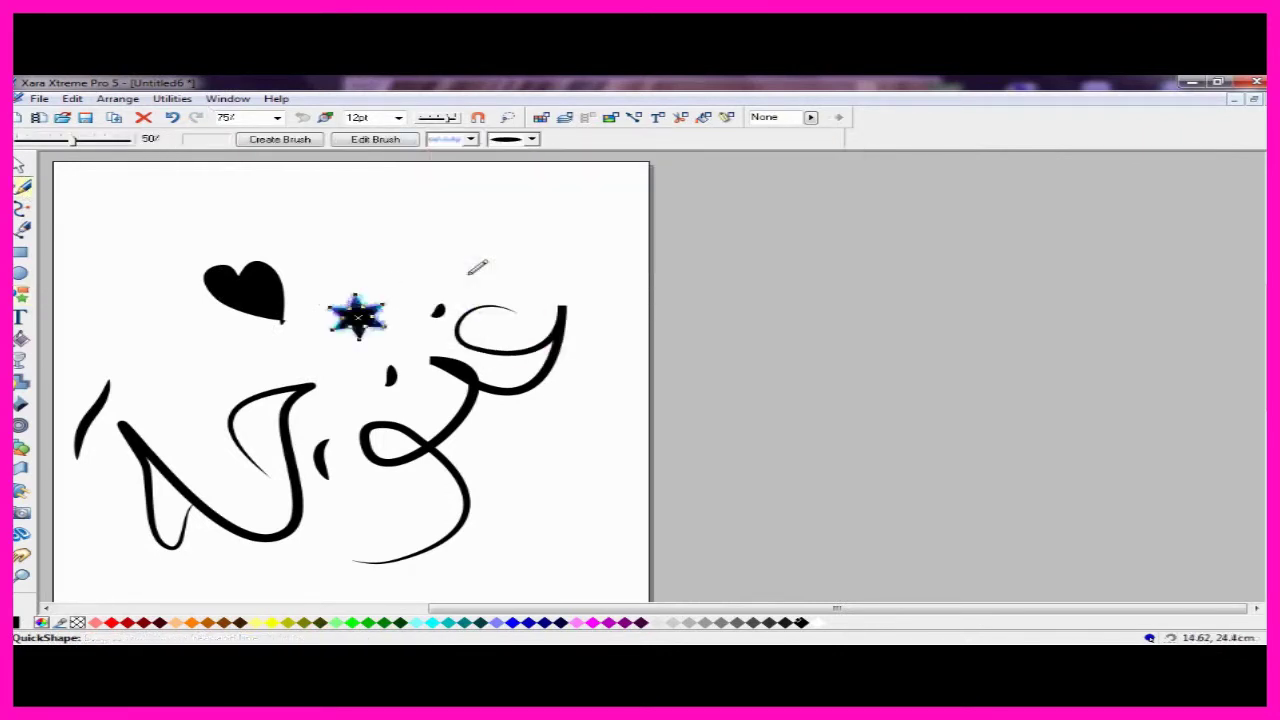
click(535, 141)
click(593, 300)
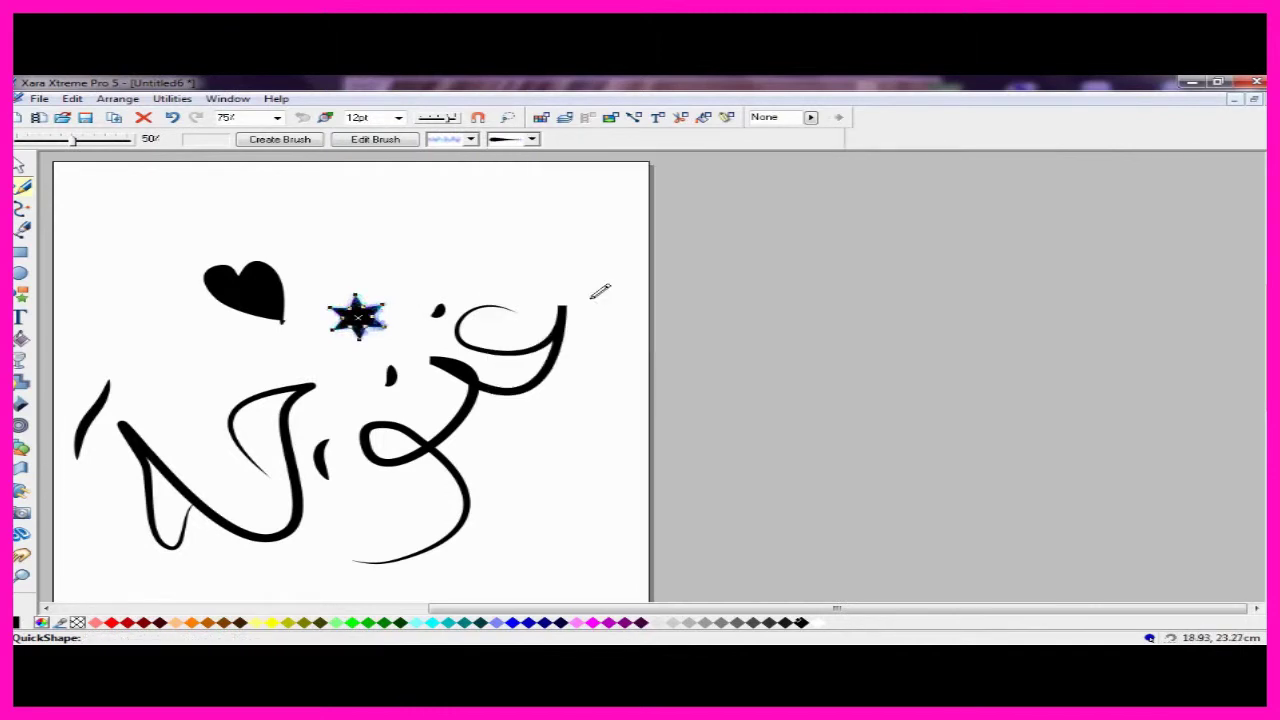
click(535, 141)
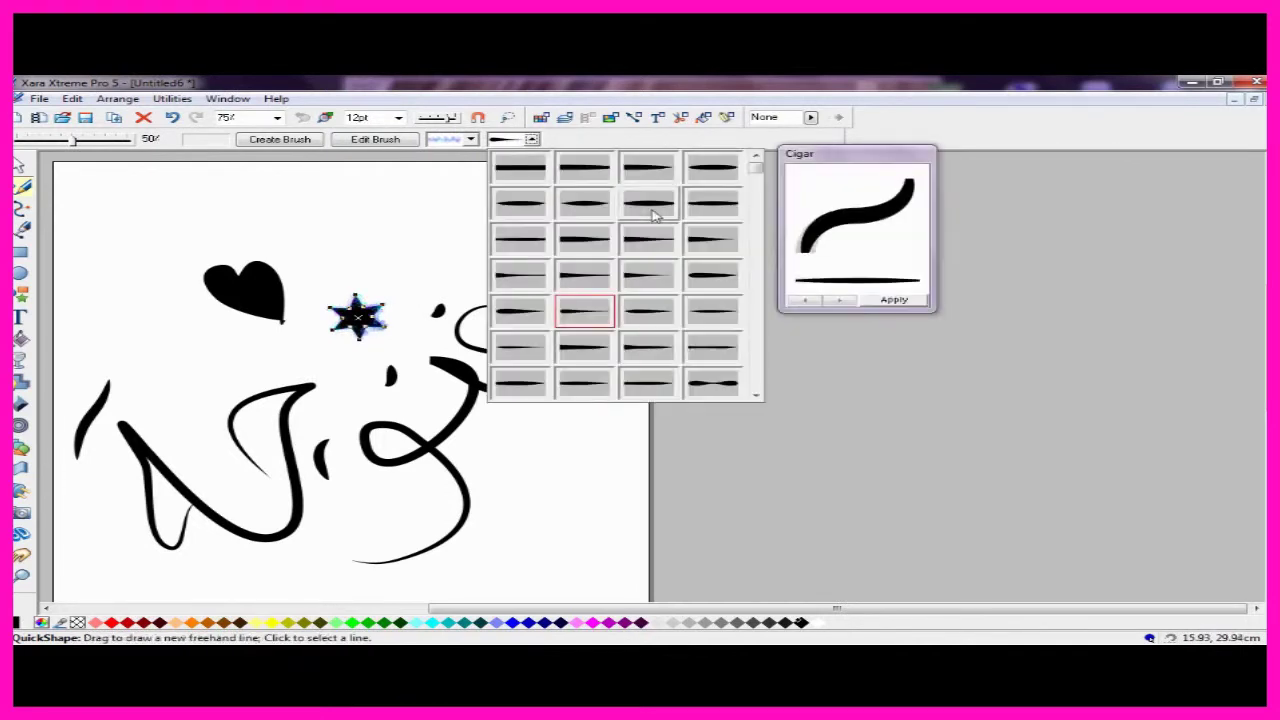
click(706, 166)
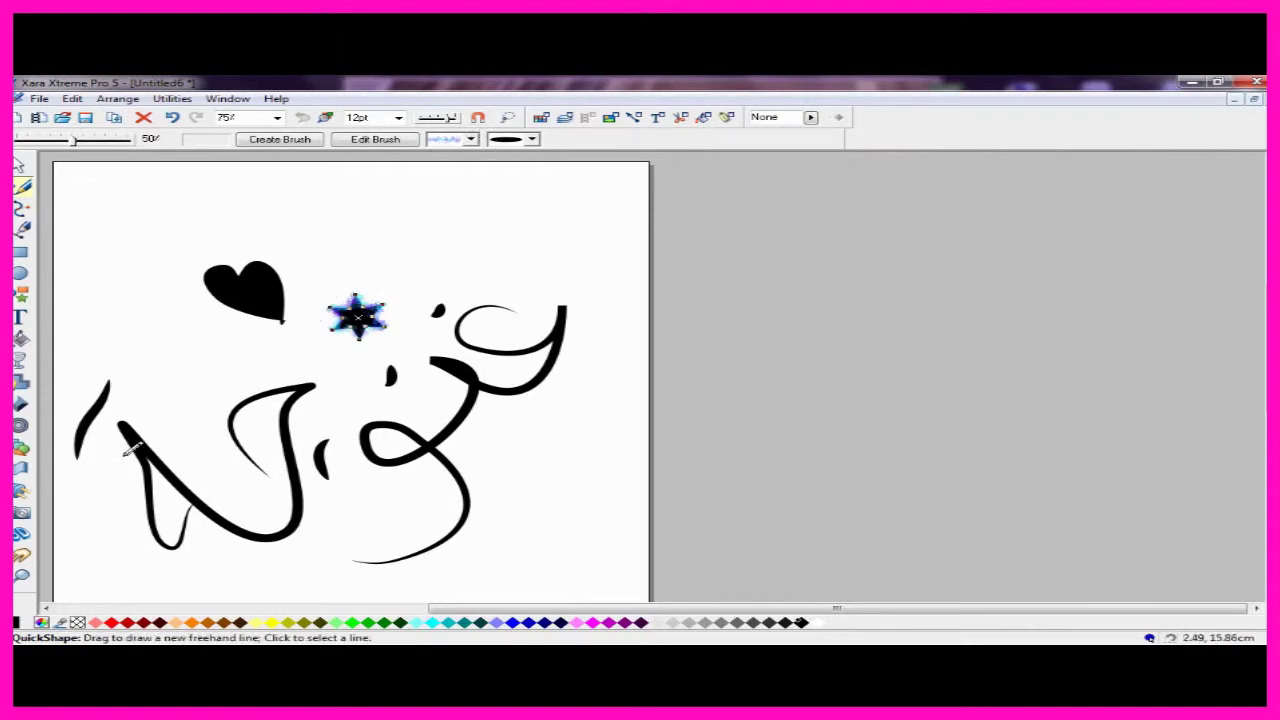
Fill the star with bright magenta from the colour line.
click(129, 623)
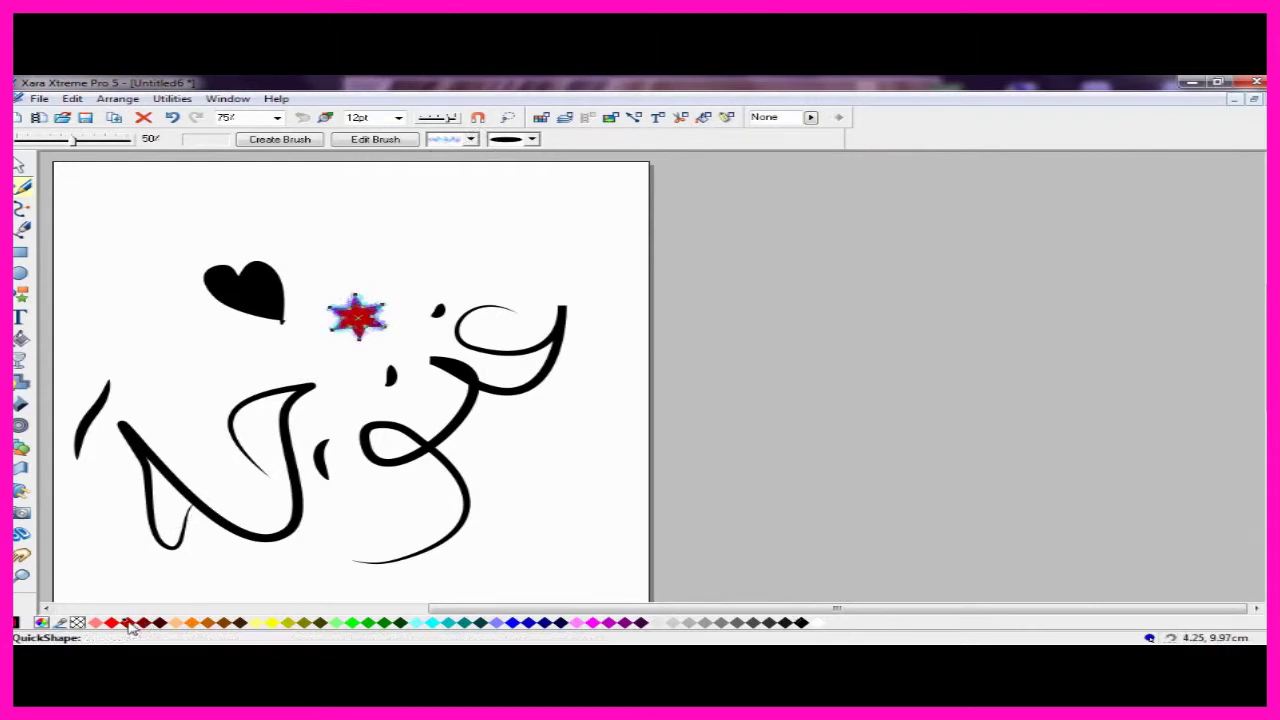
click(143, 623)
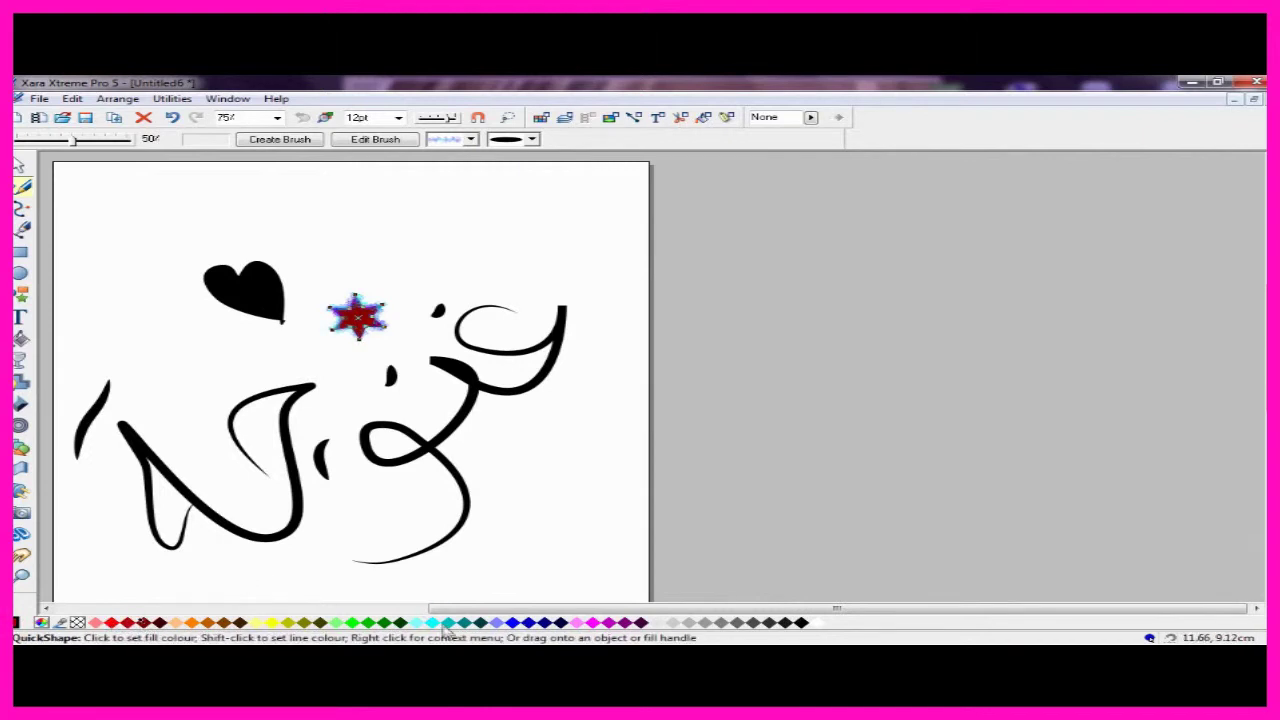
click(595, 623)
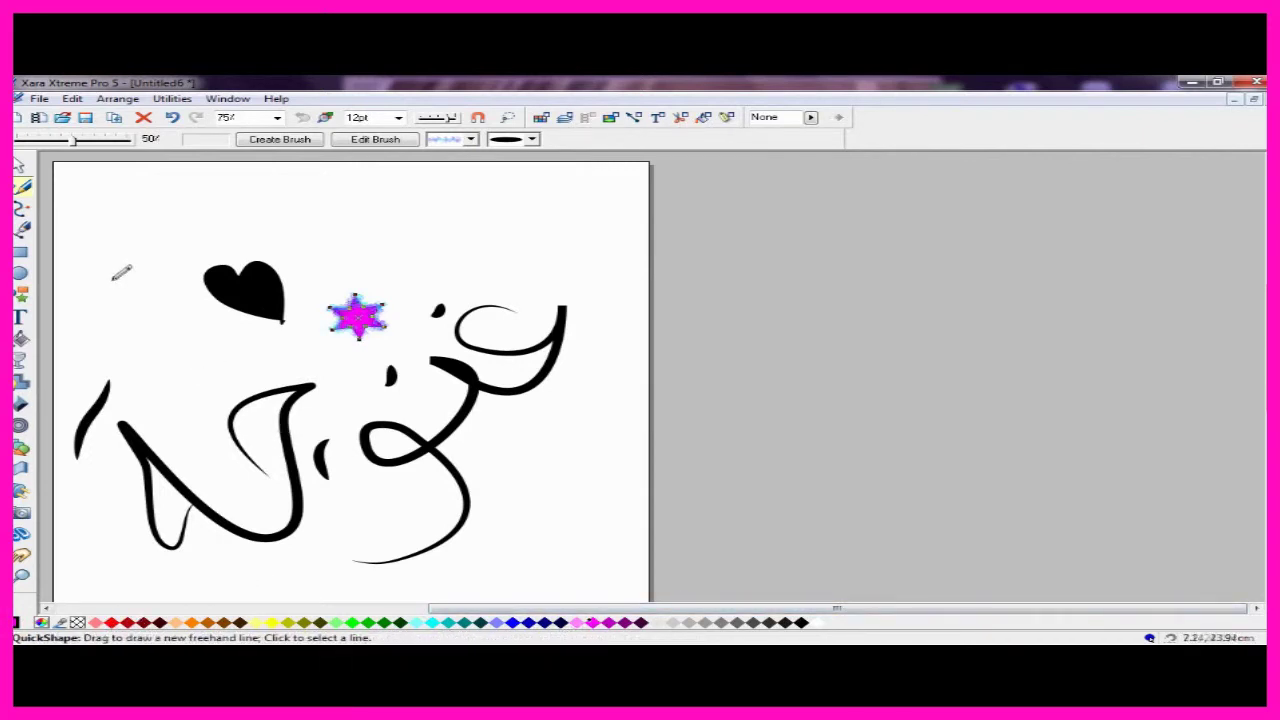
Recolour the right-hand lettering stroke medium magenta and the left-hand lettering stroke dark purple.
click(20, 165)
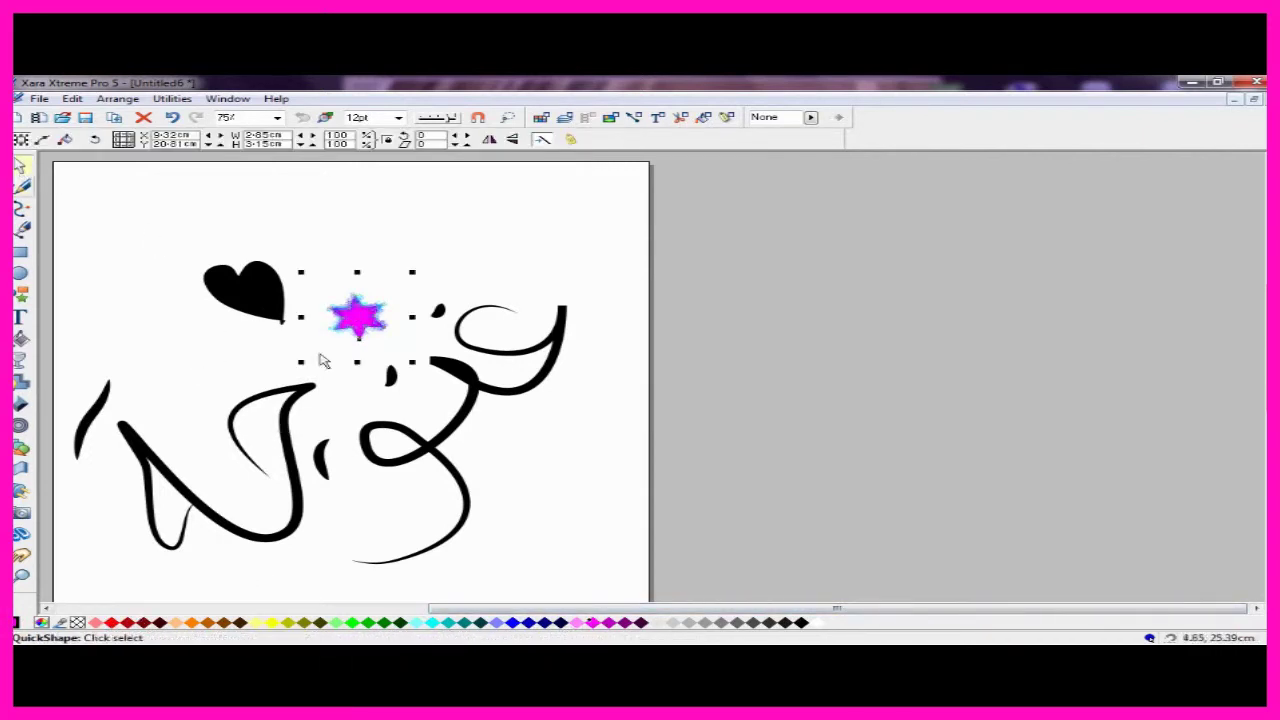
click(480, 403)
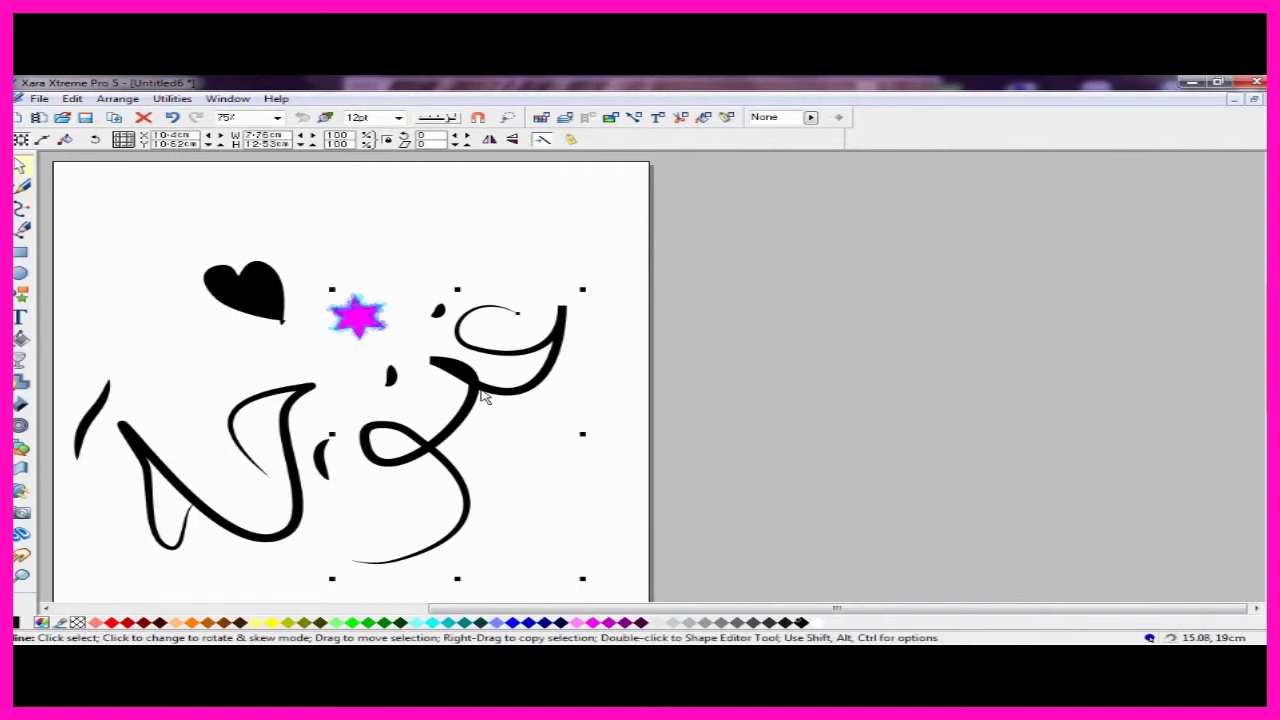
click(595, 623)
click(622, 623)
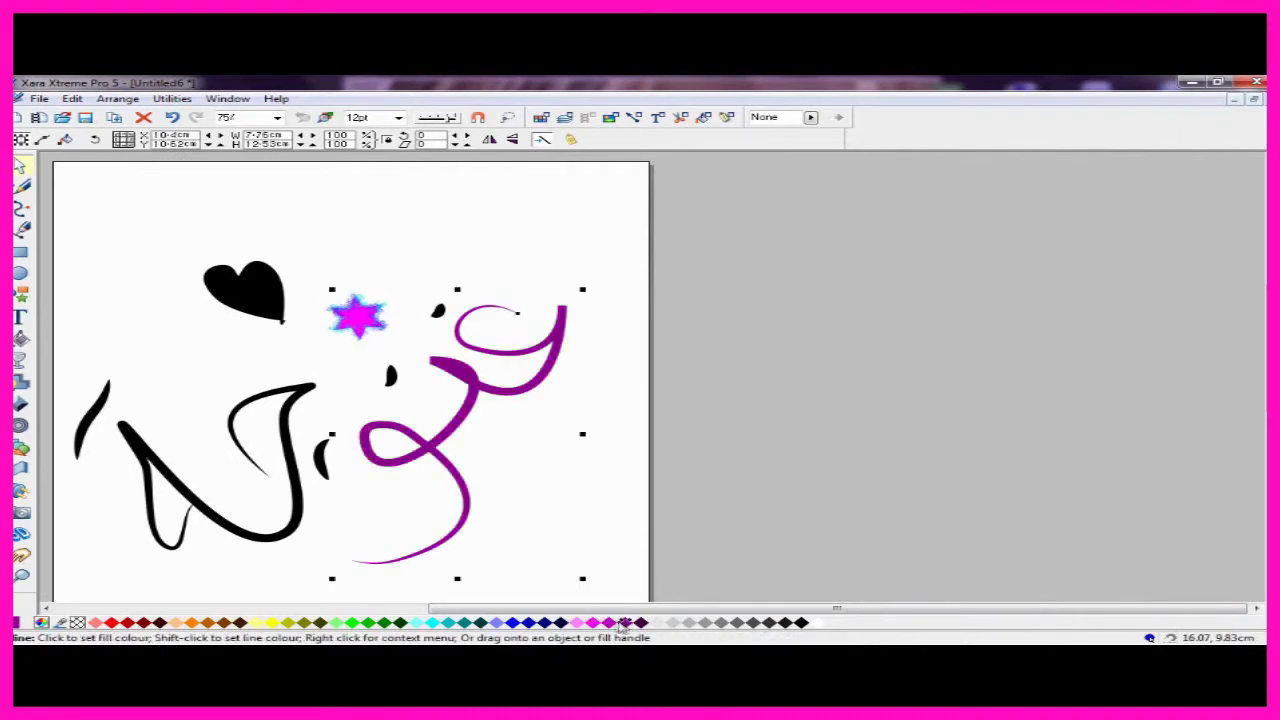
click(606, 623)
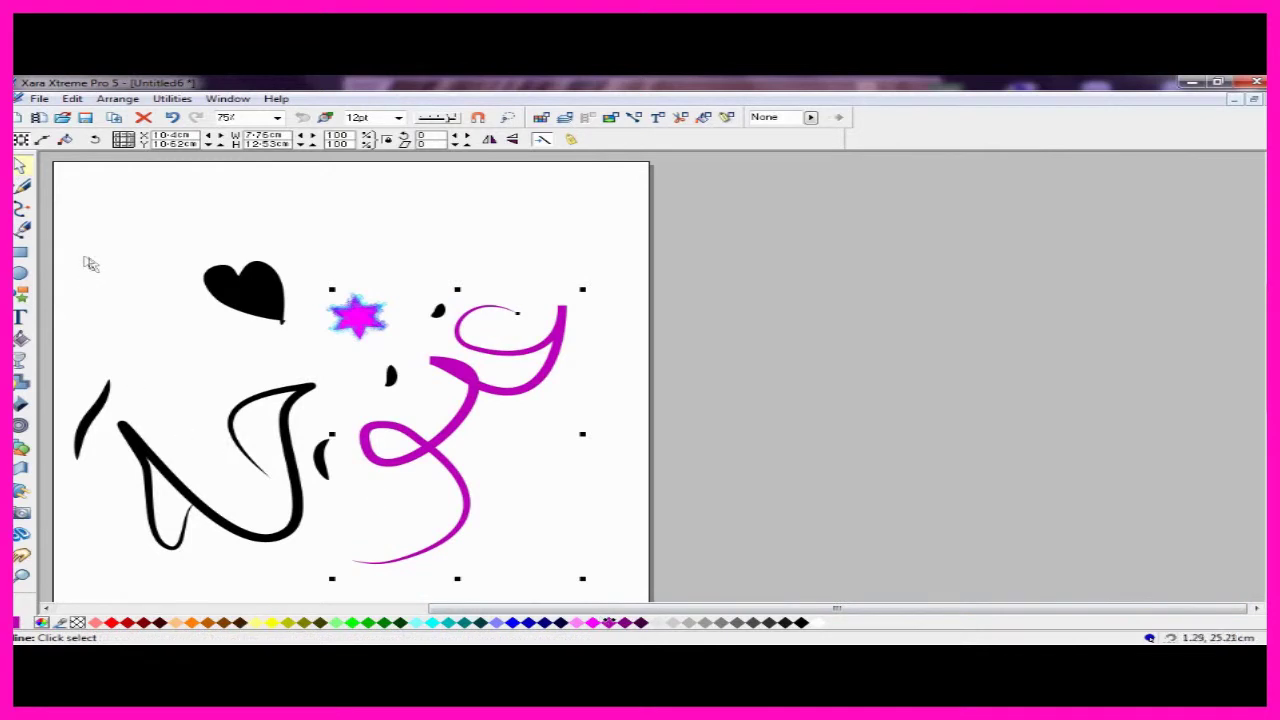
click(290, 410)
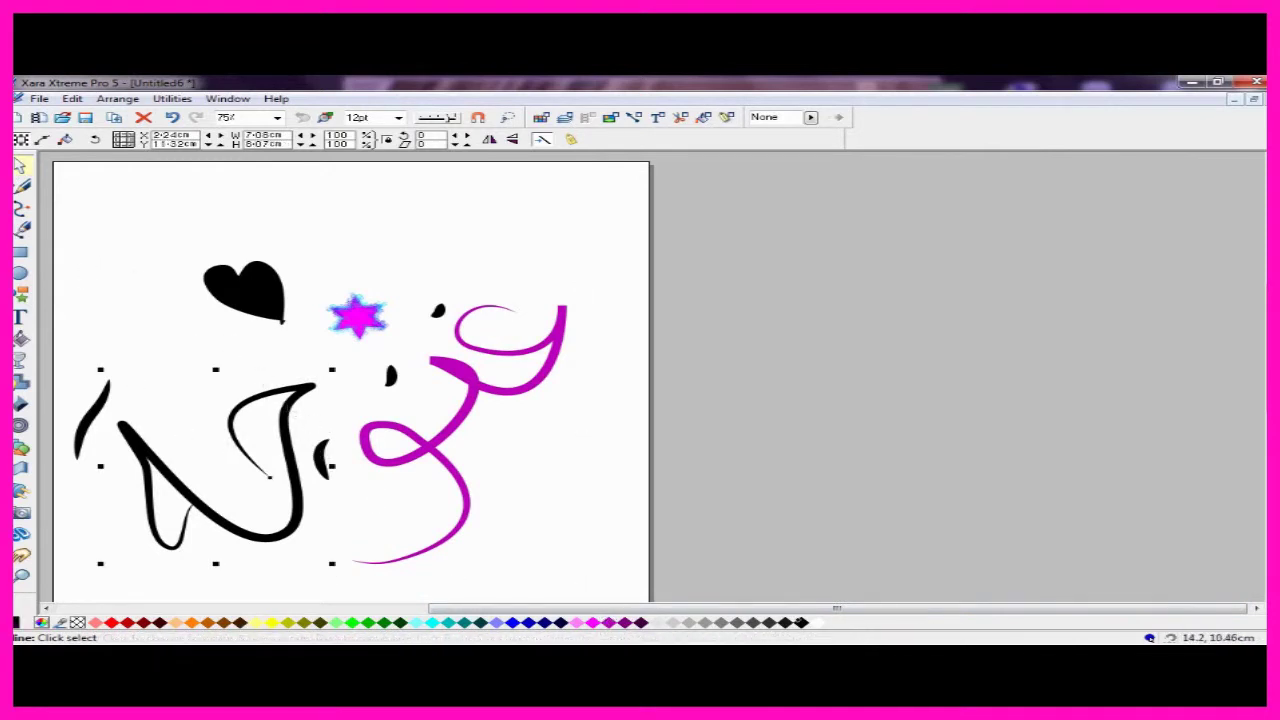
click(636, 622)
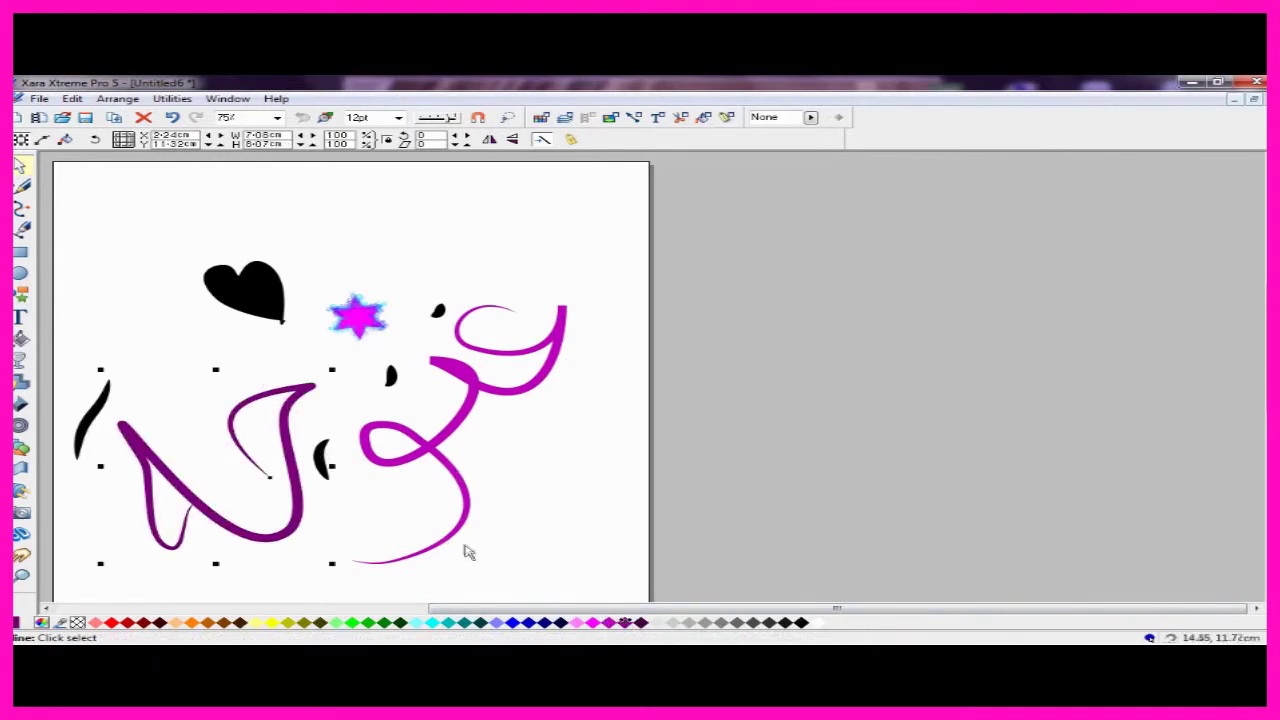
Recolour the lettering's upper right dot medium magenta and the other dot and both accent strokes dark purple.
click(389, 377)
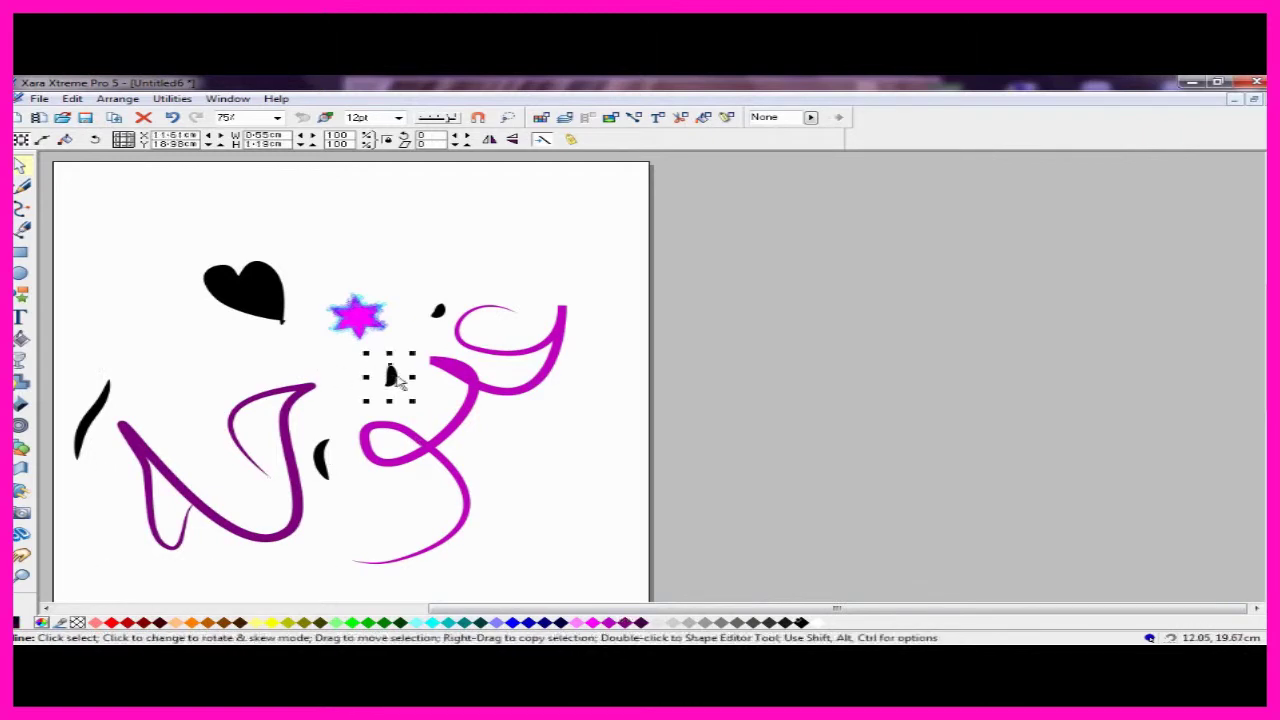
click(439, 313)
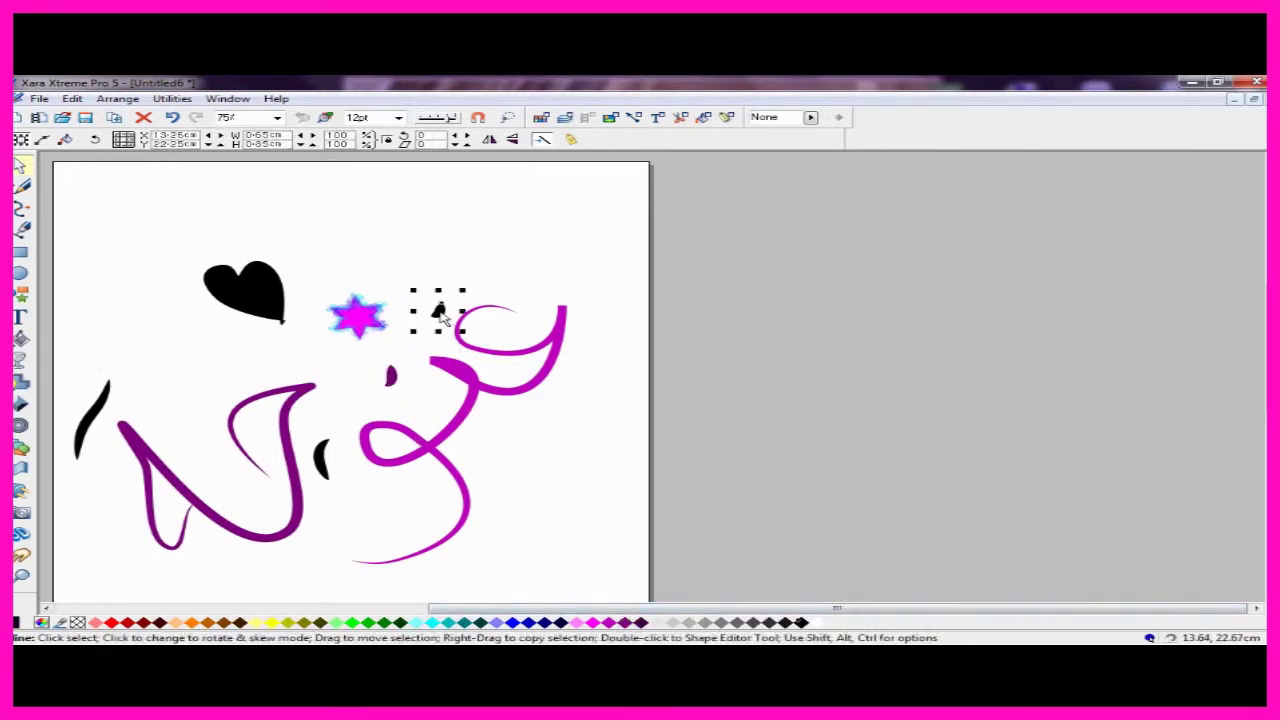
click(322, 458)
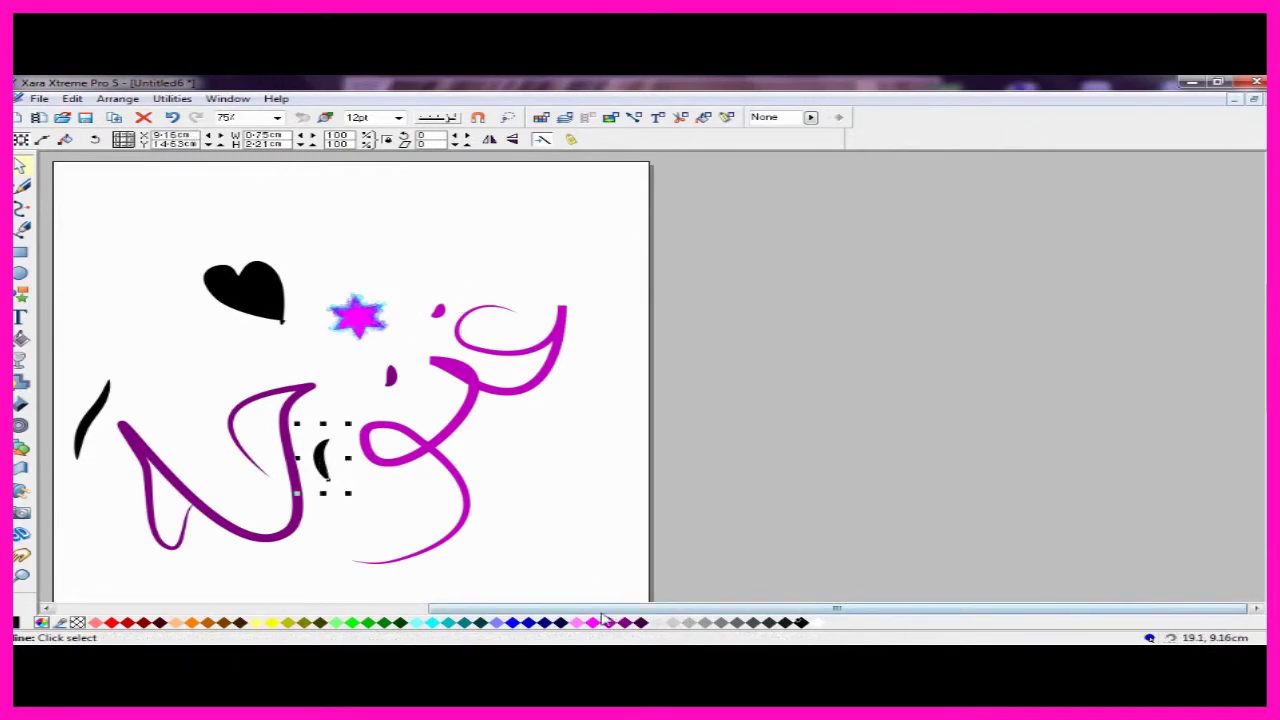
click(100, 405)
click(636, 622)
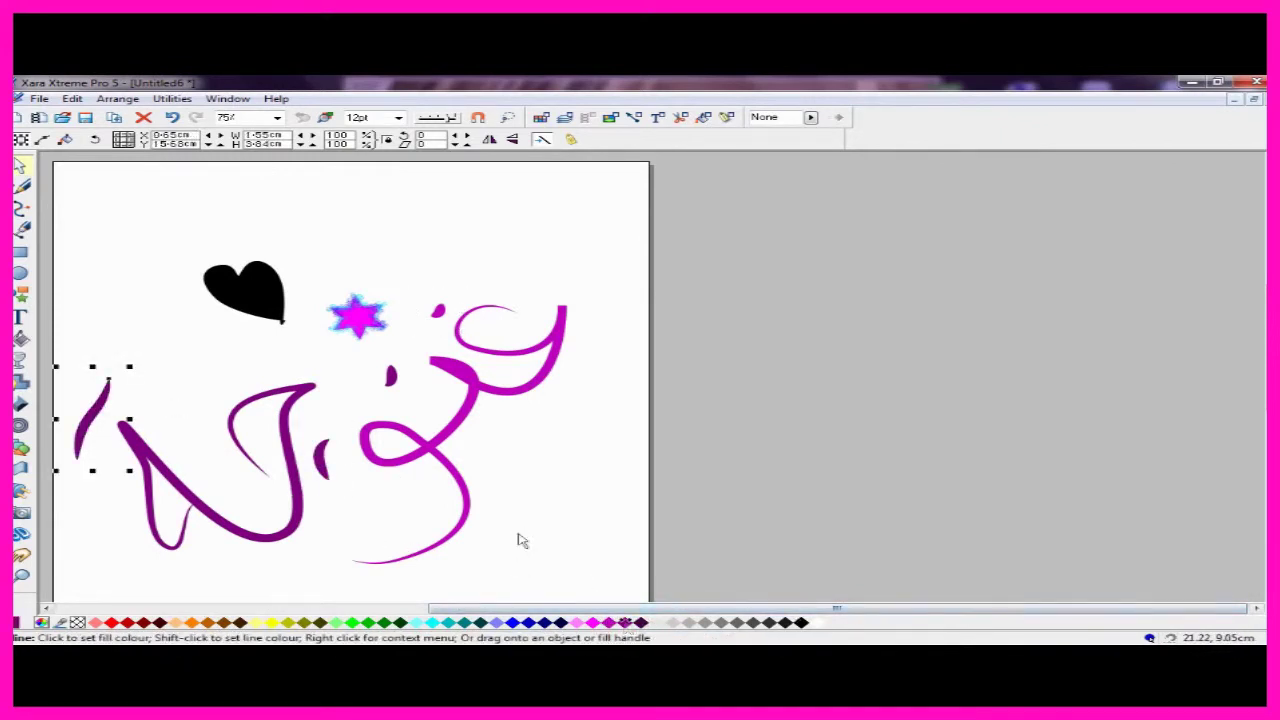
Fill the heart with light pink, keeping its black outline.
click(256, 288)
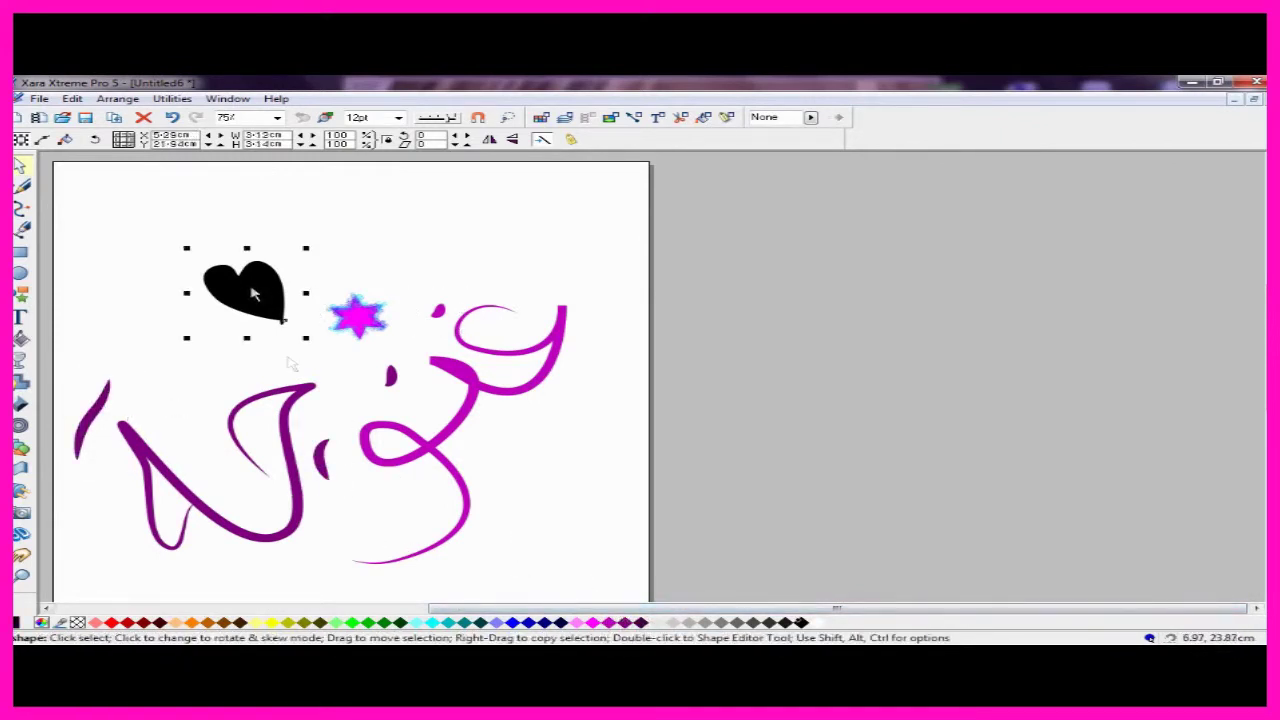
click(584, 622)
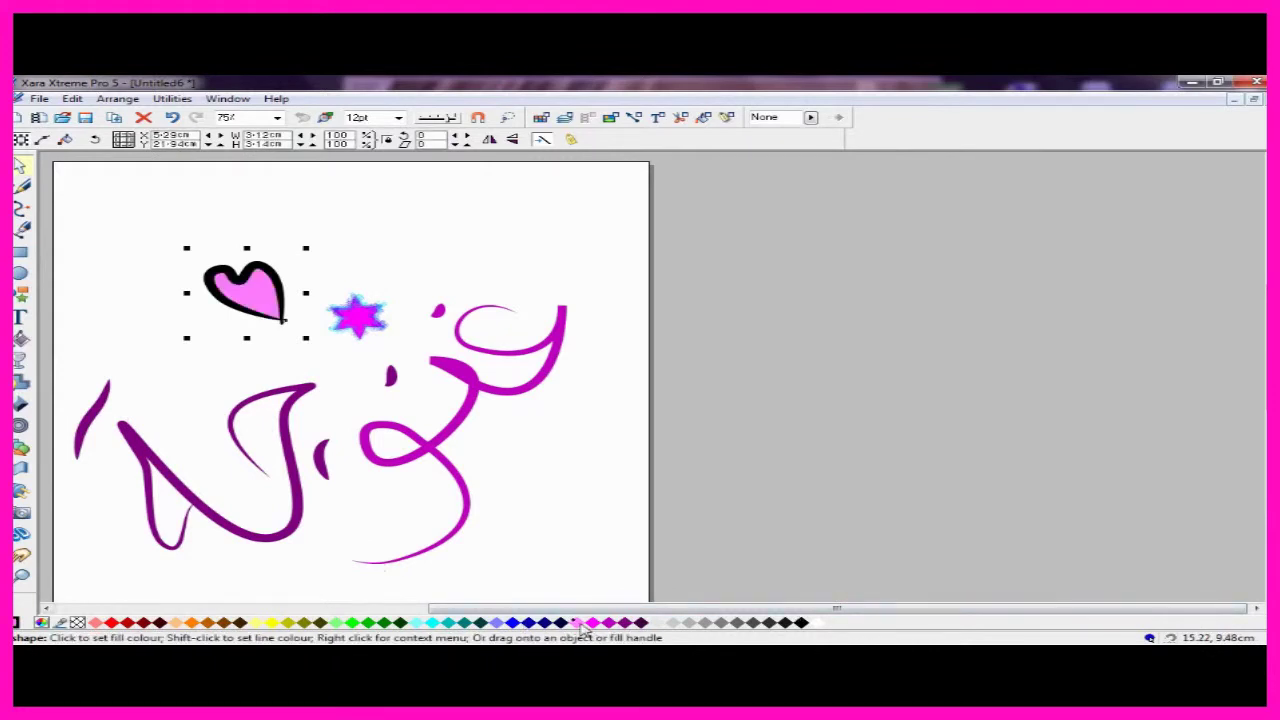
click(278, 282)
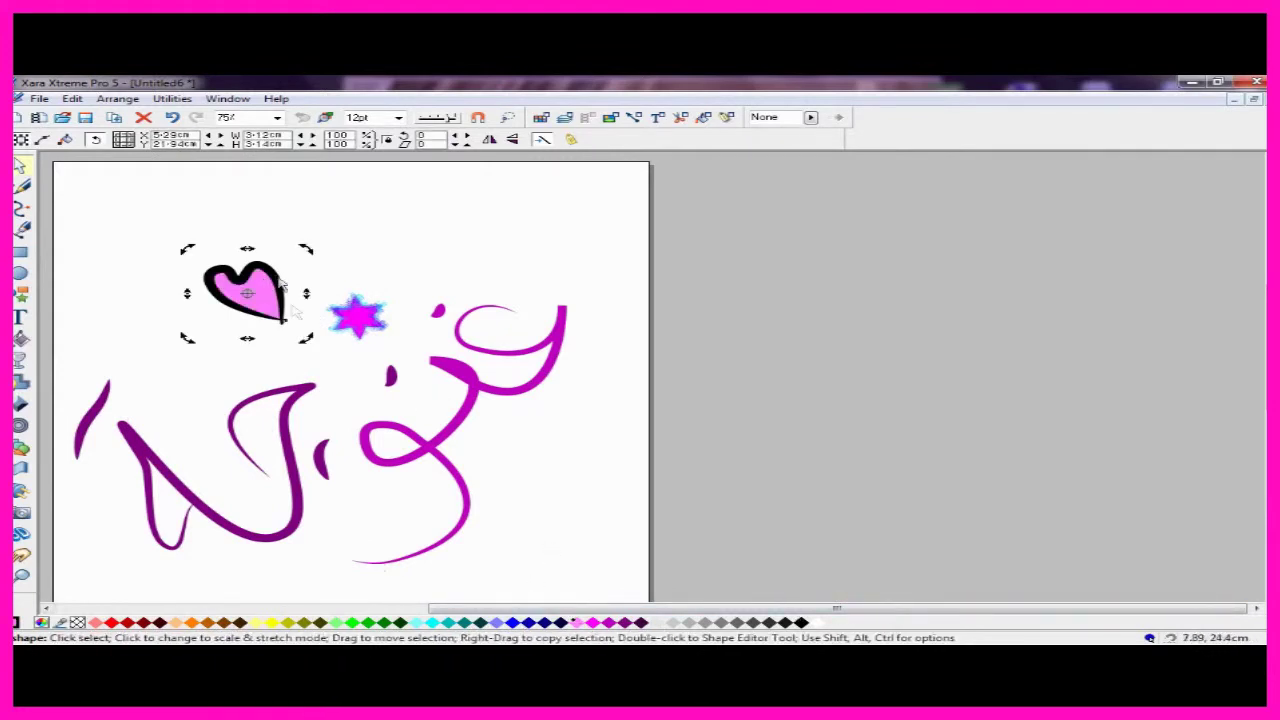
click(594, 624)
click(620, 624)
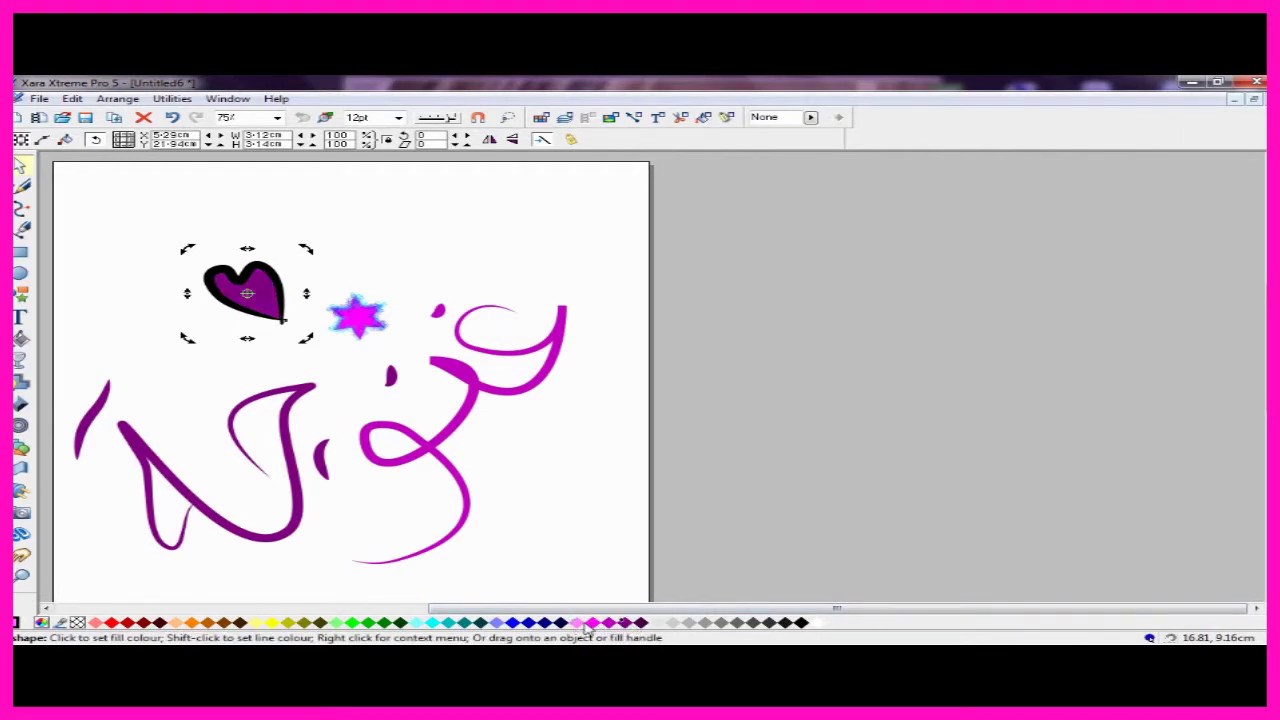
click(581, 623)
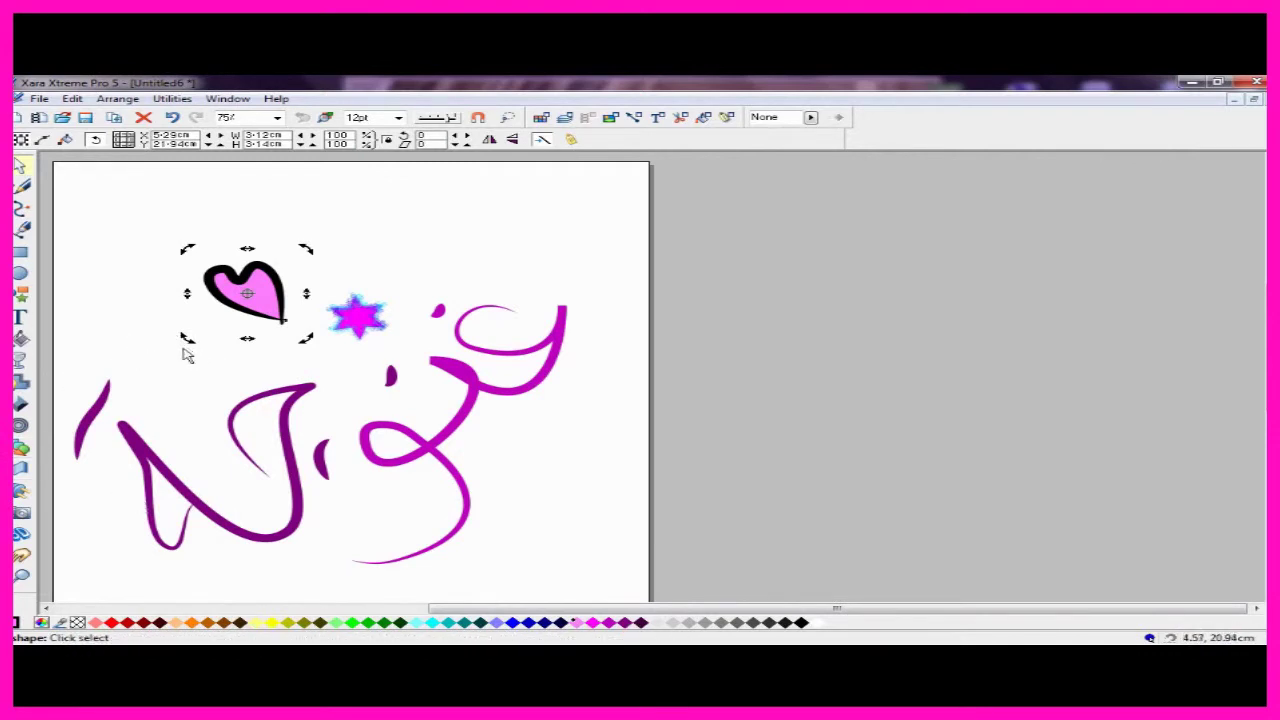
Rotate the heart counterclockwise, move it to the page's upper-left corner, and return to the freehand drawing tool.
drag(184, 344, 140, 218)
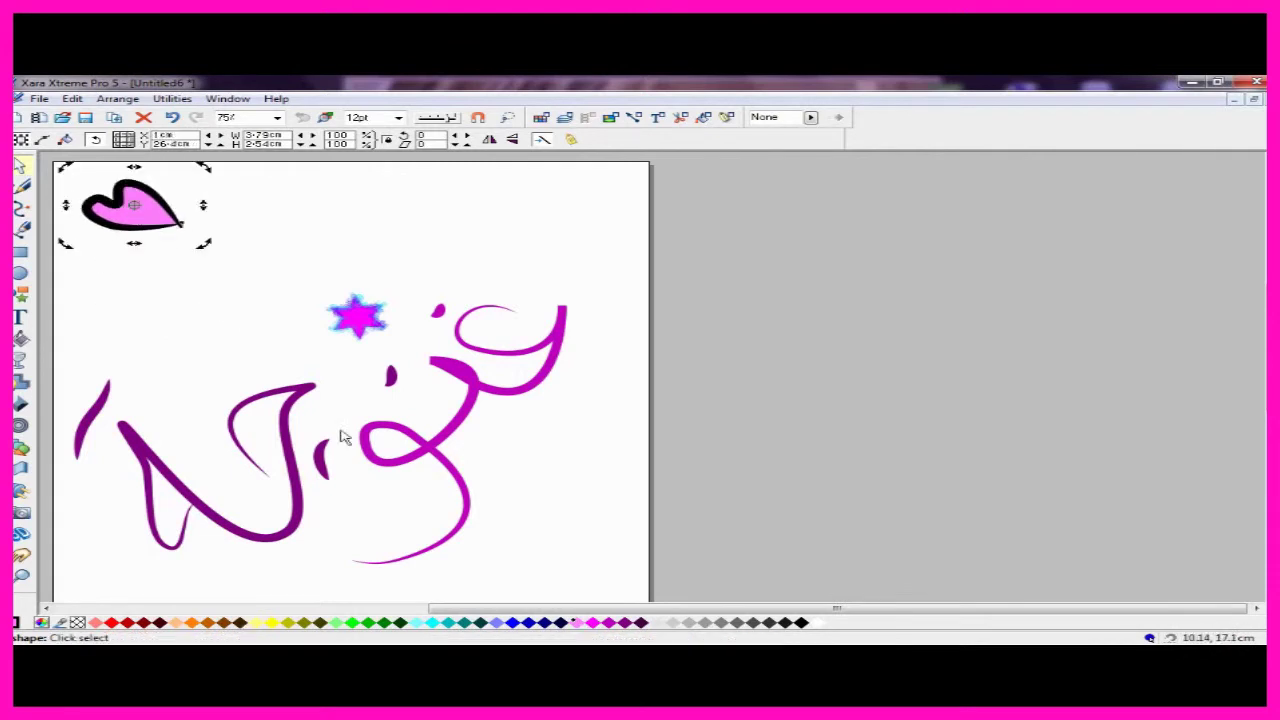
click(22, 187)
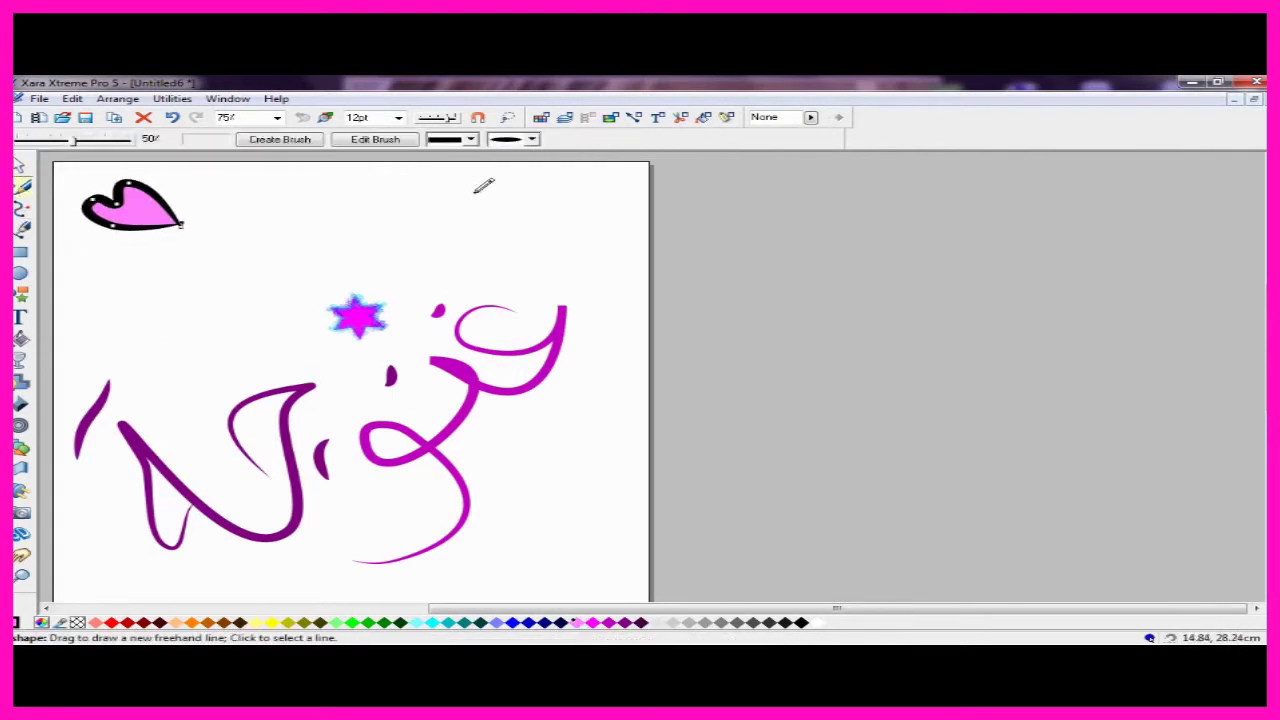
Thin the selected heart's outline to 2pt.
click(398, 117)
click(368, 170)
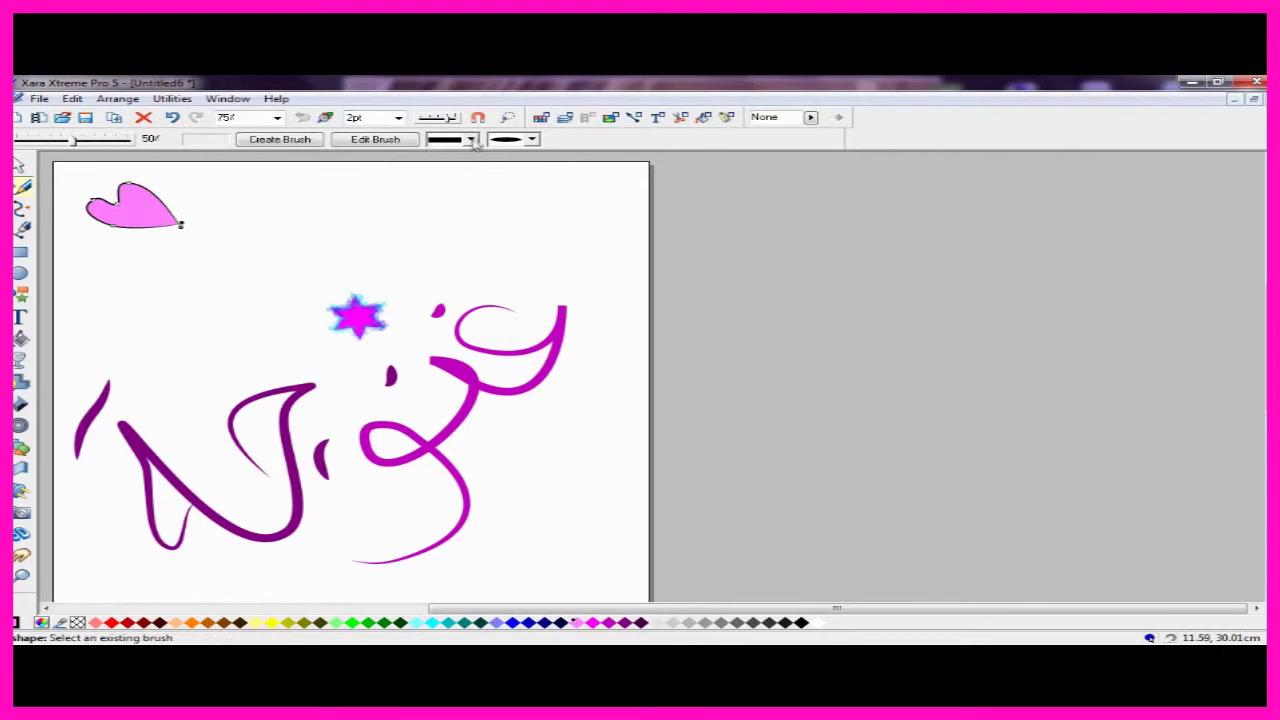
click(470, 139)
click(463, 173)
Choose a tapered elliptical stroke shape and handwrite black Arabic lettering from right to left across the upper page, ending beside the heart.
click(532, 139)
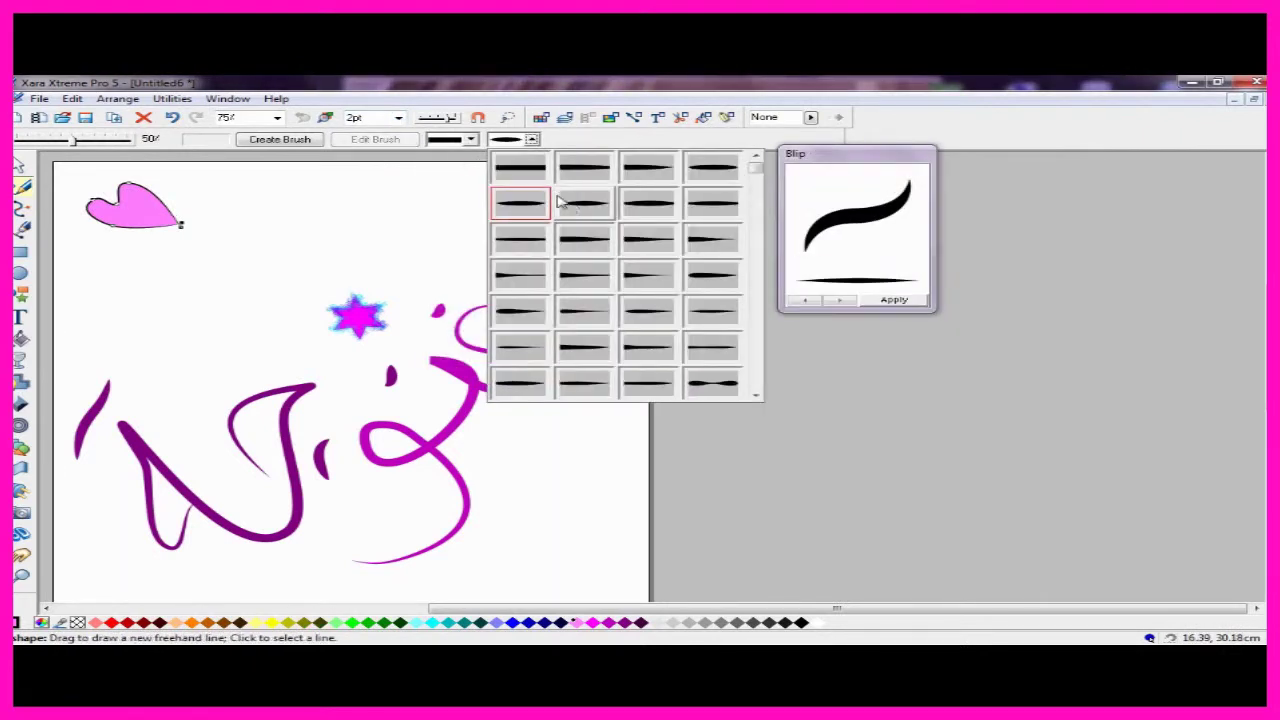
click(578, 208)
drag(565, 188, 559, 250)
mouse_move(520, 193)
mouse_down()
mouse_move(519, 240)
mouse_move(426, 223)
mouse_move(418, 238)
mouse_move(435, 242)
mouse_move(373, 249)
mouse_up()
drag(335, 155, 337, 158)
mouse_move(368, 230)
mouse_down()
mouse_move(345, 242)
mouse_move(290, 152)
mouse_move(298, 175)
mouse_up()
mouse_move(298, 236)
mouse_down()
mouse_move(236, 286)
mouse_move(184, 251)
mouse_move(186, 278)
mouse_move(224, 265)
mouse_move(137, 276)
mouse_up()
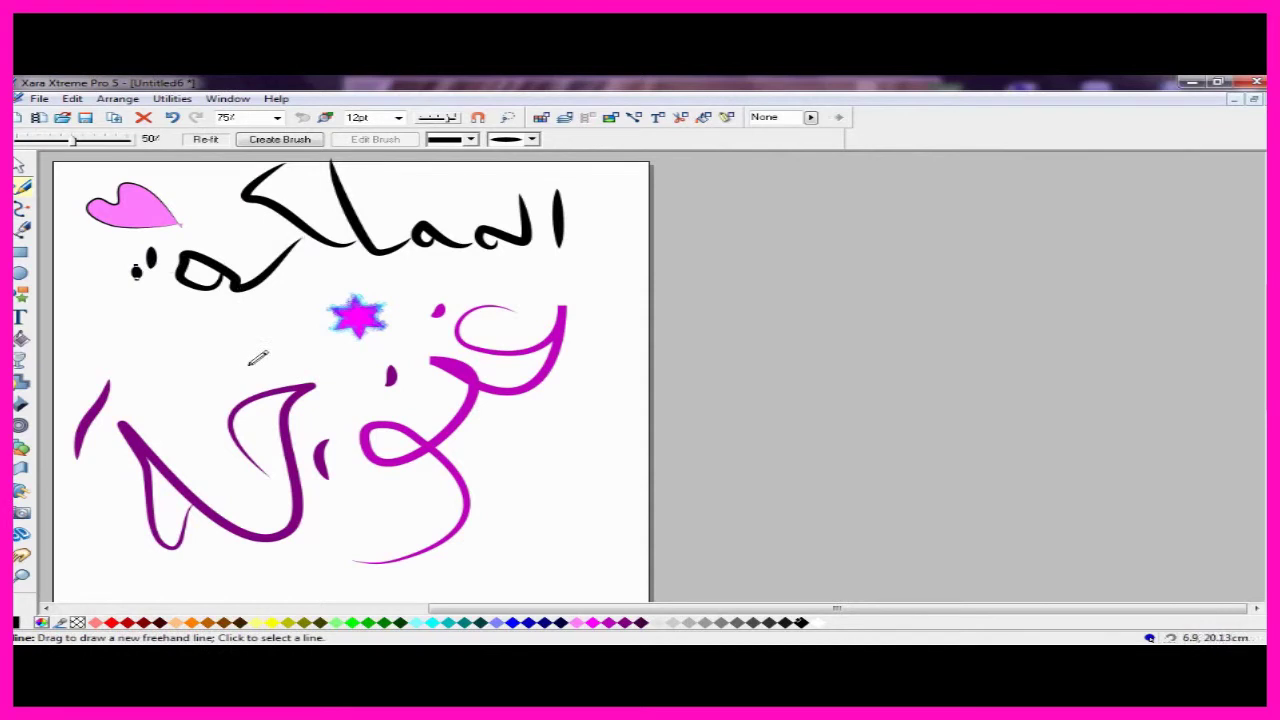
Reshape the looped final letter of the black lettering, extending its free end to meet the base of the tall slanted stroke.
click(21, 208)
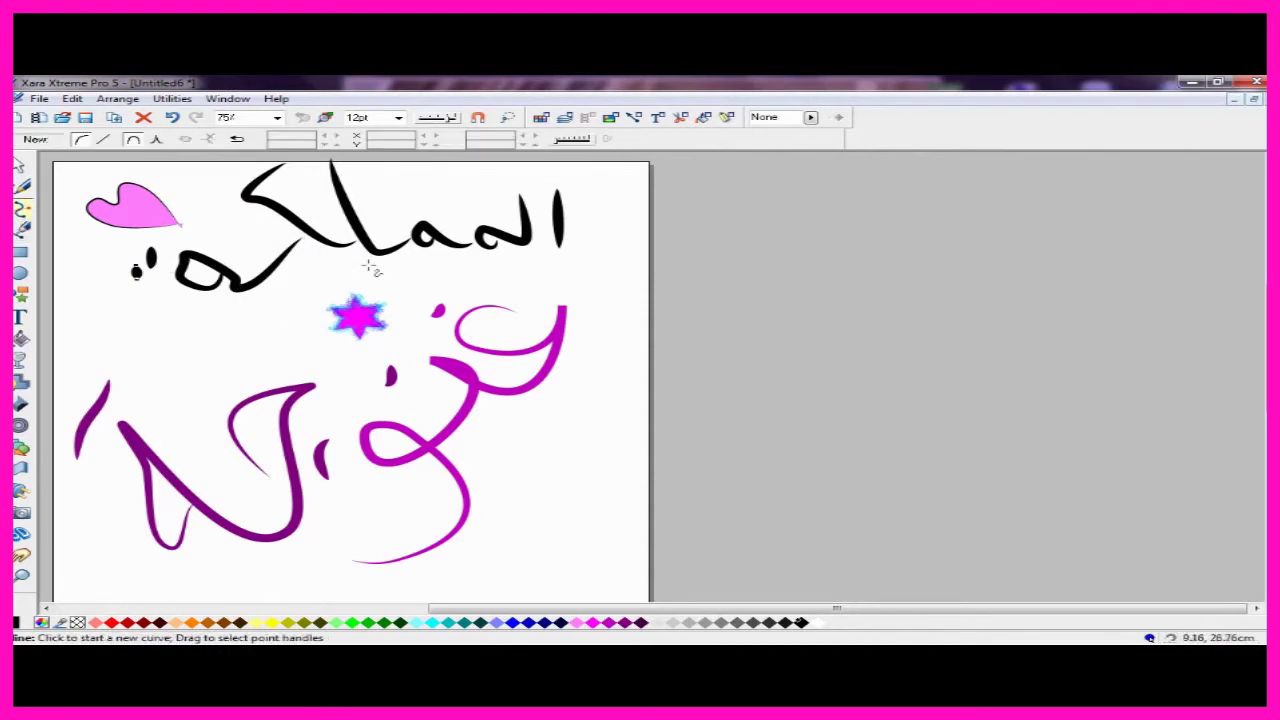
click(23, 167)
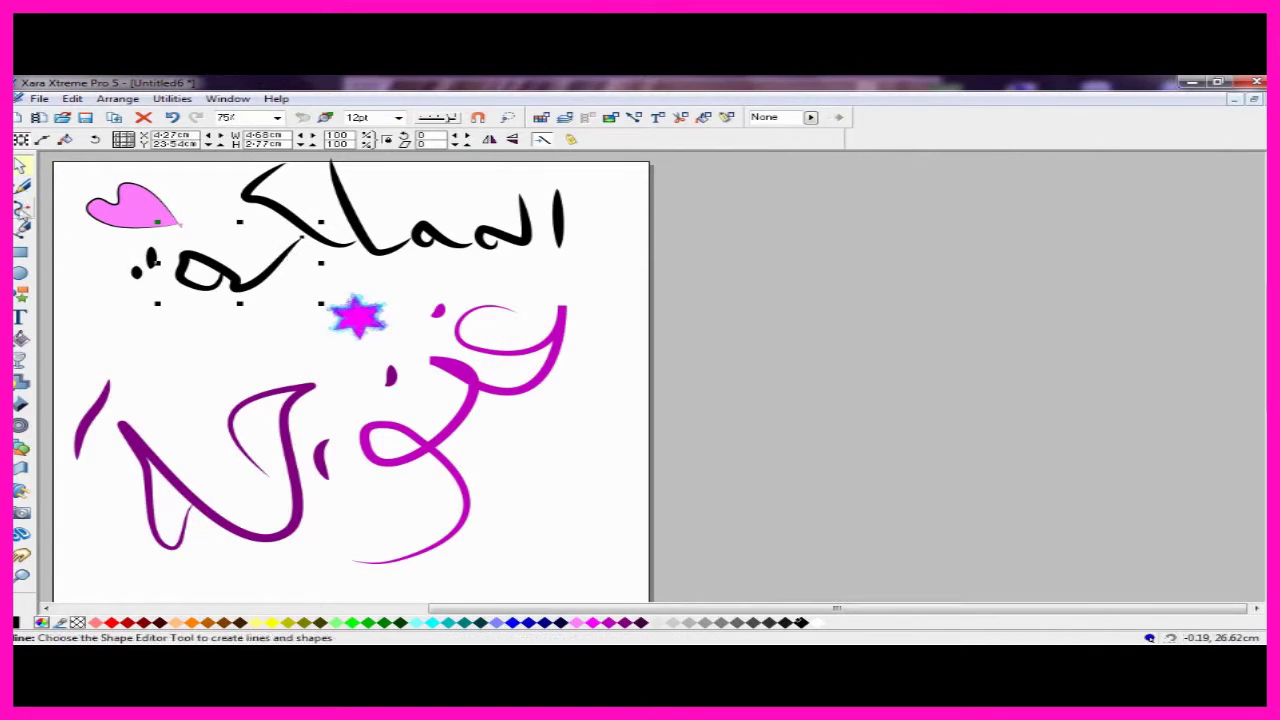
click(21, 208)
click(305, 238)
click(262, 284)
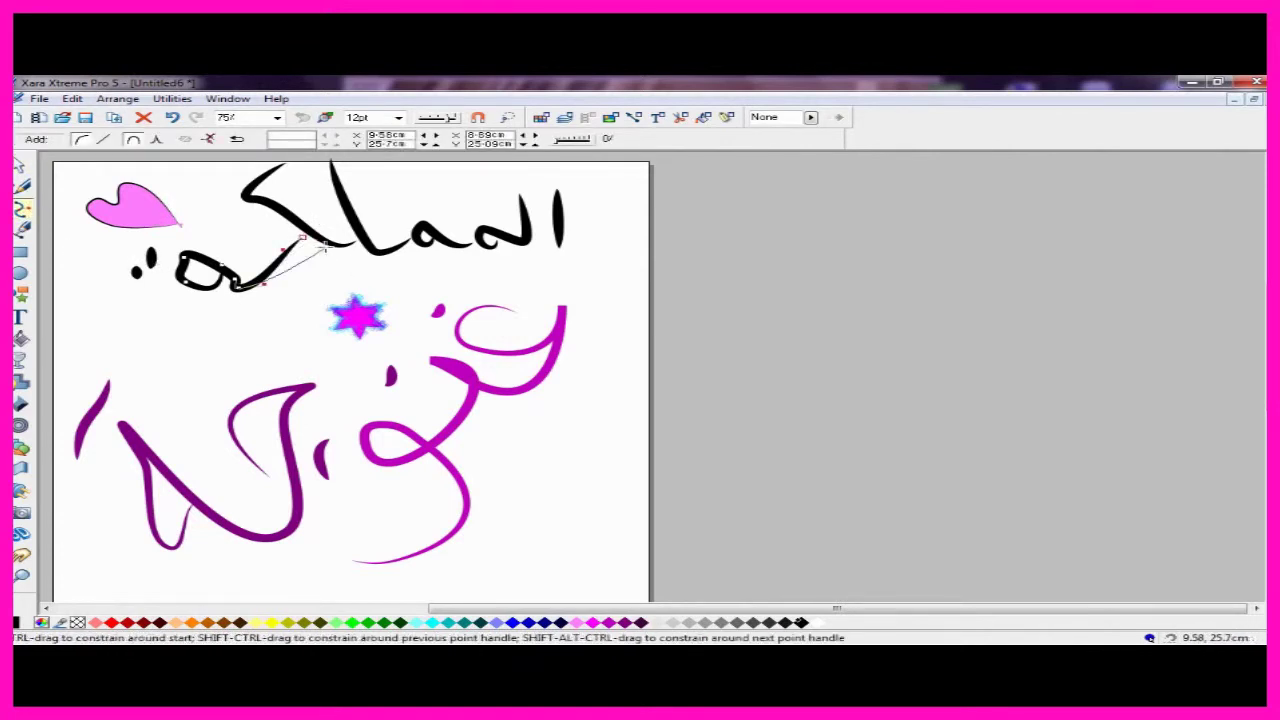
click(360, 255)
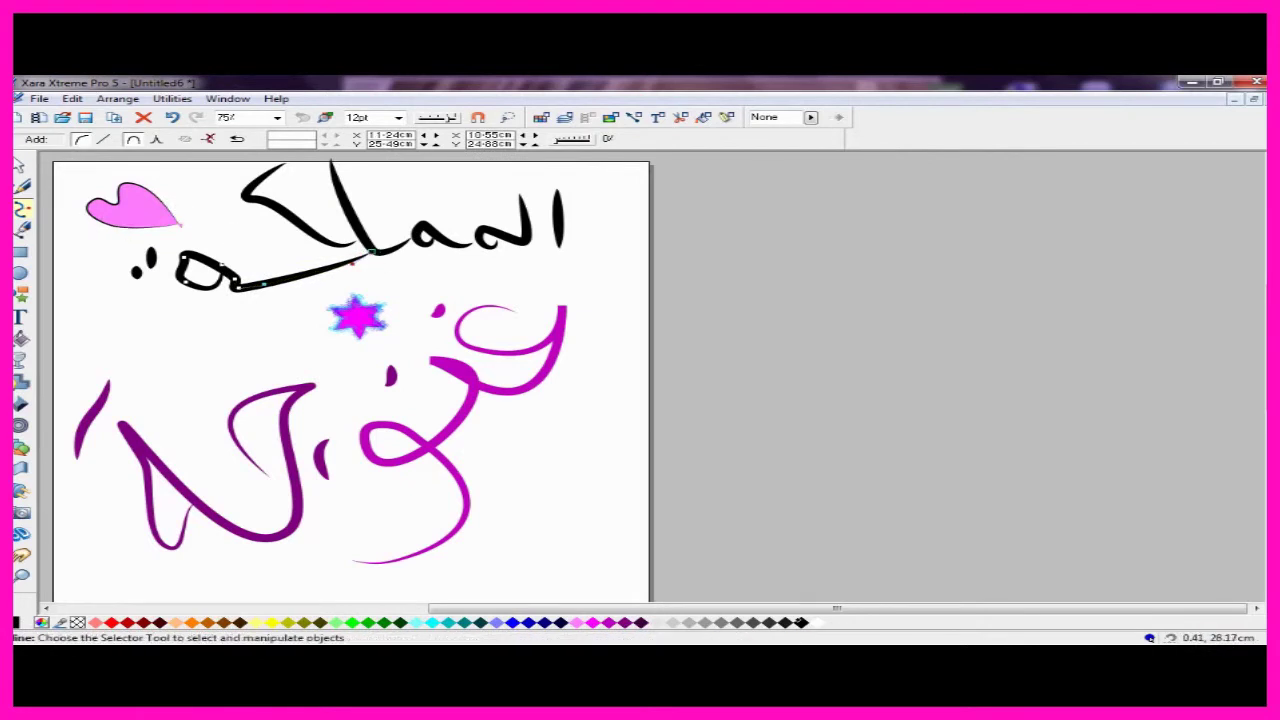
Reshape the angled black letter, joining its lower end to the baseline stroke and extending its upper arm across the tall slanted stroke.
click(20, 163)
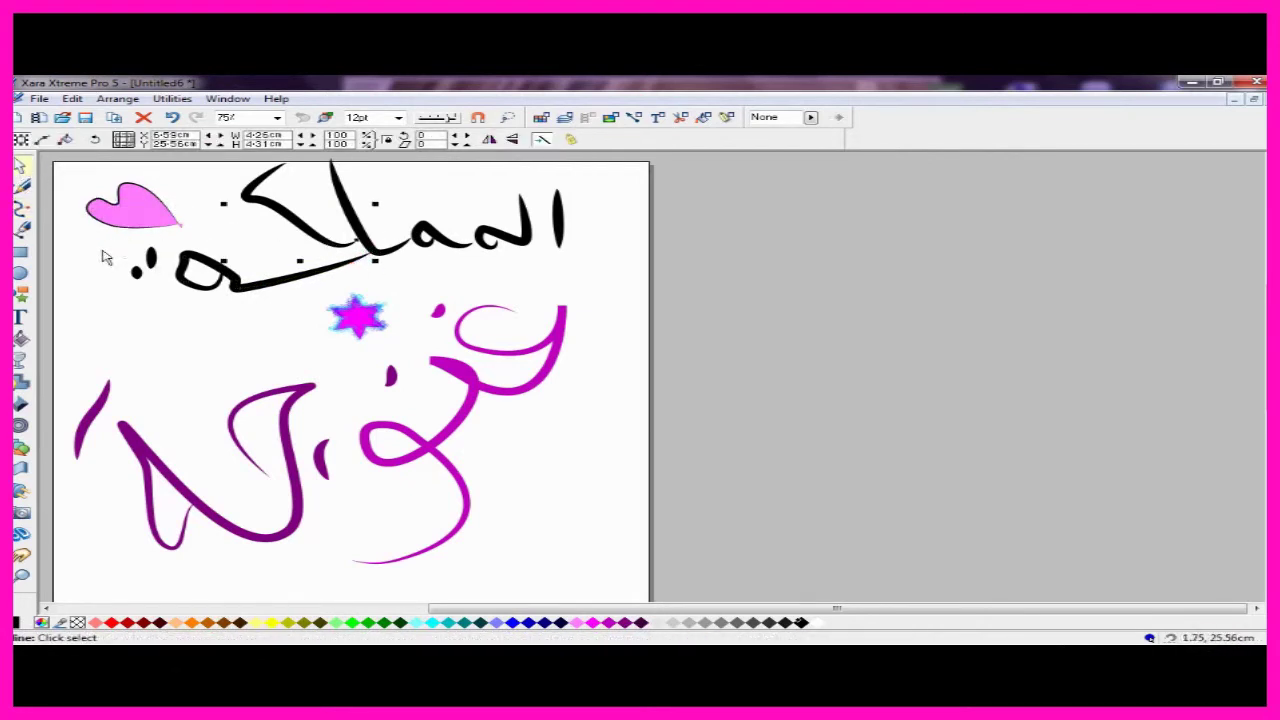
click(22, 209)
mouse_move(362, 247)
mouse_down()
mouse_move(343, 257)
mouse_move(362, 258)
mouse_move(364, 244)
mouse_move(338, 254)
mouse_move(346, 266)
mouse_up()
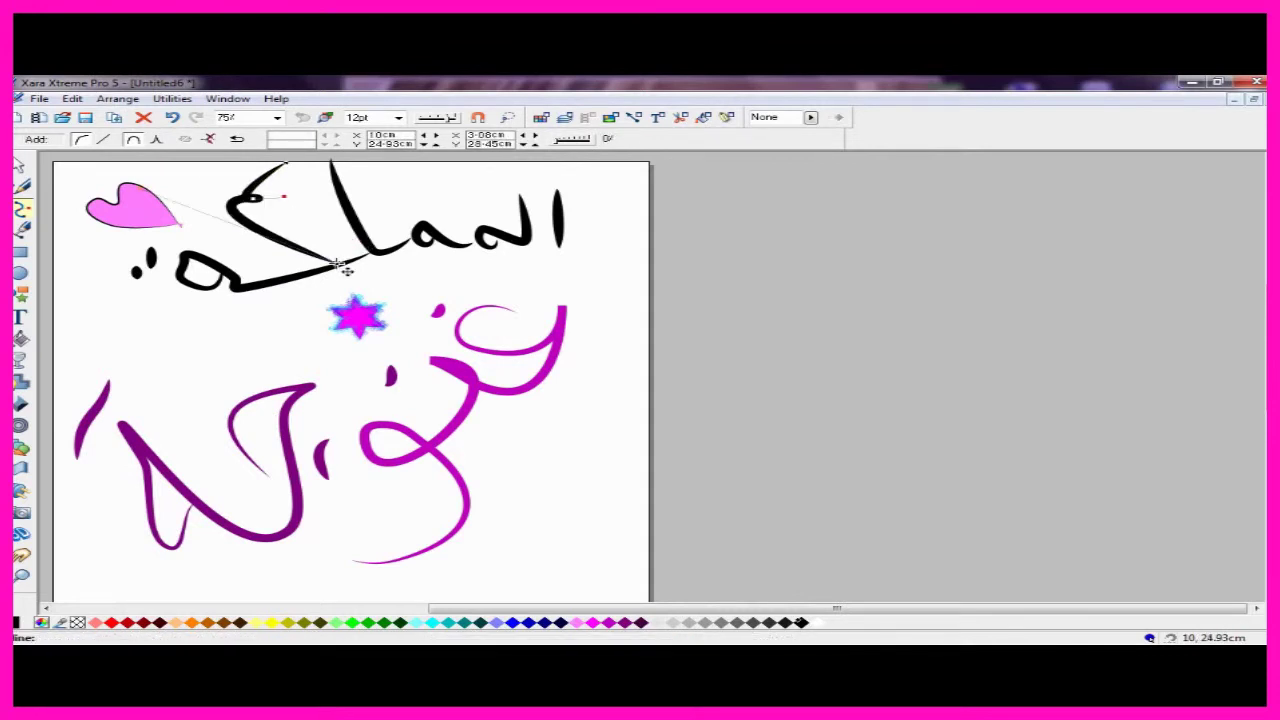
click(254, 199)
mouse_move(257, 200)
mouse_down()
mouse_move(230, 195)
mouse_move(304, 175)
mouse_up()
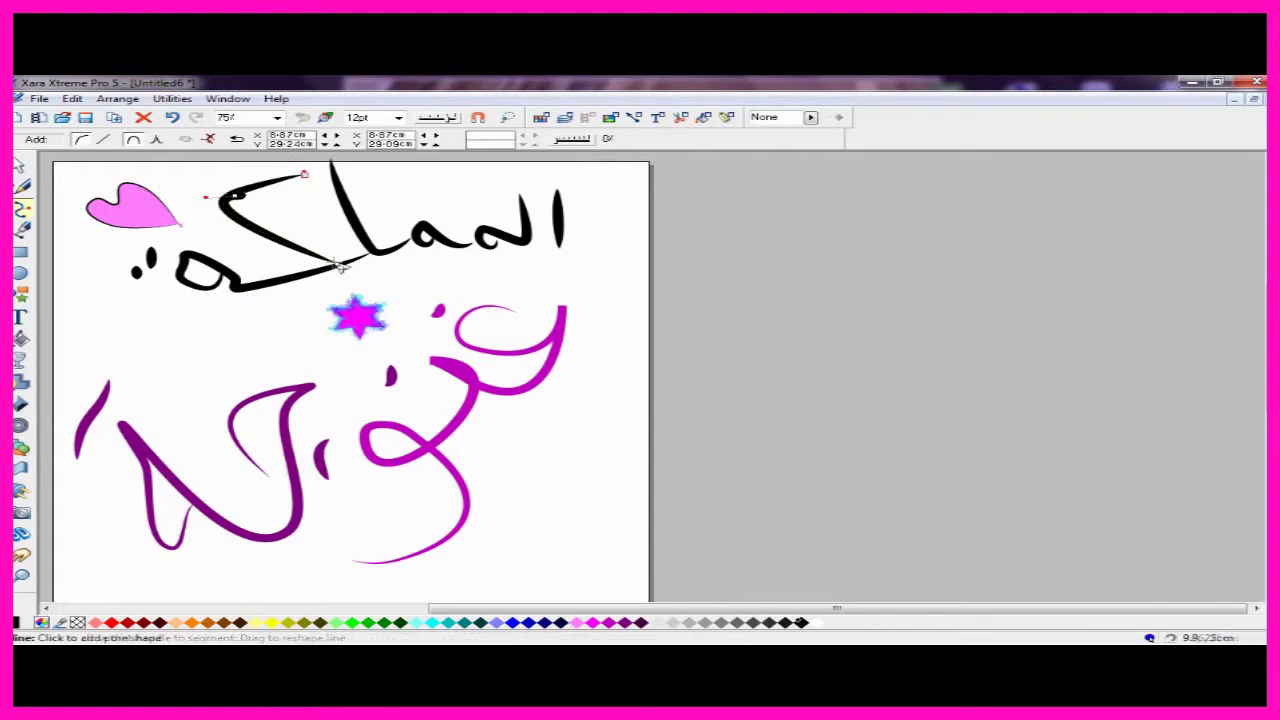
drag(310, 180, 384, 174)
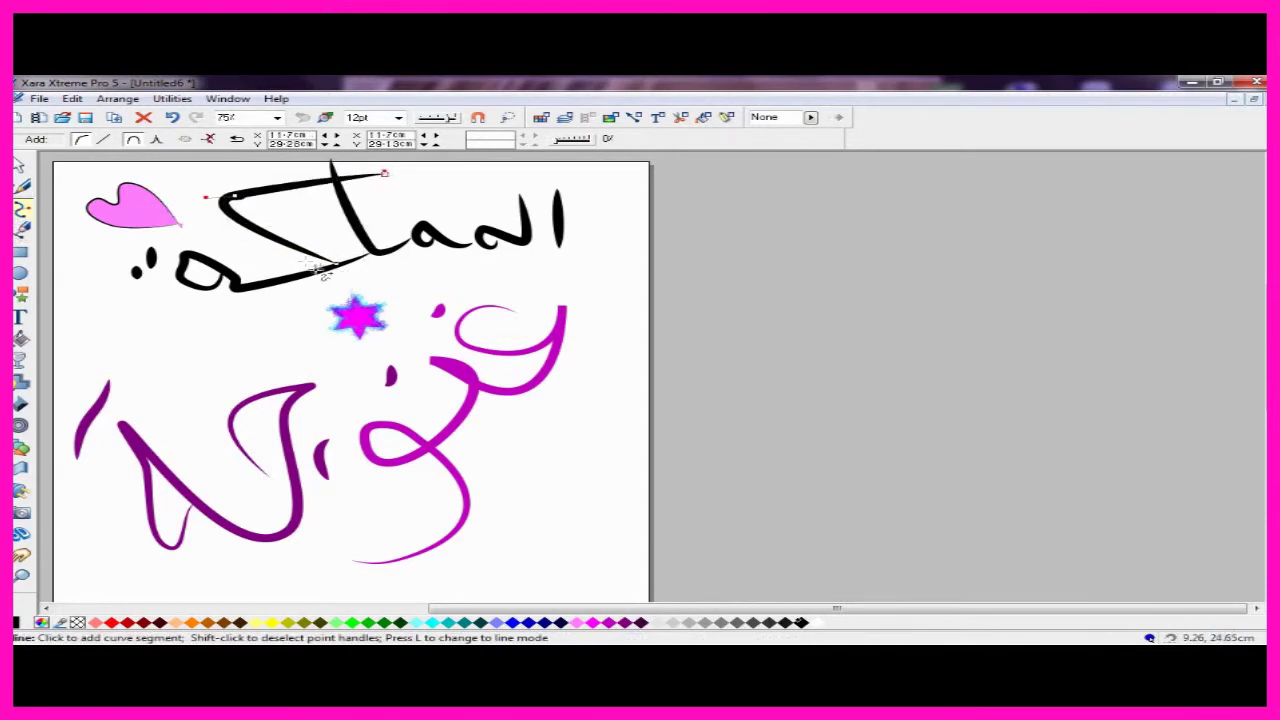
click(38, 230)
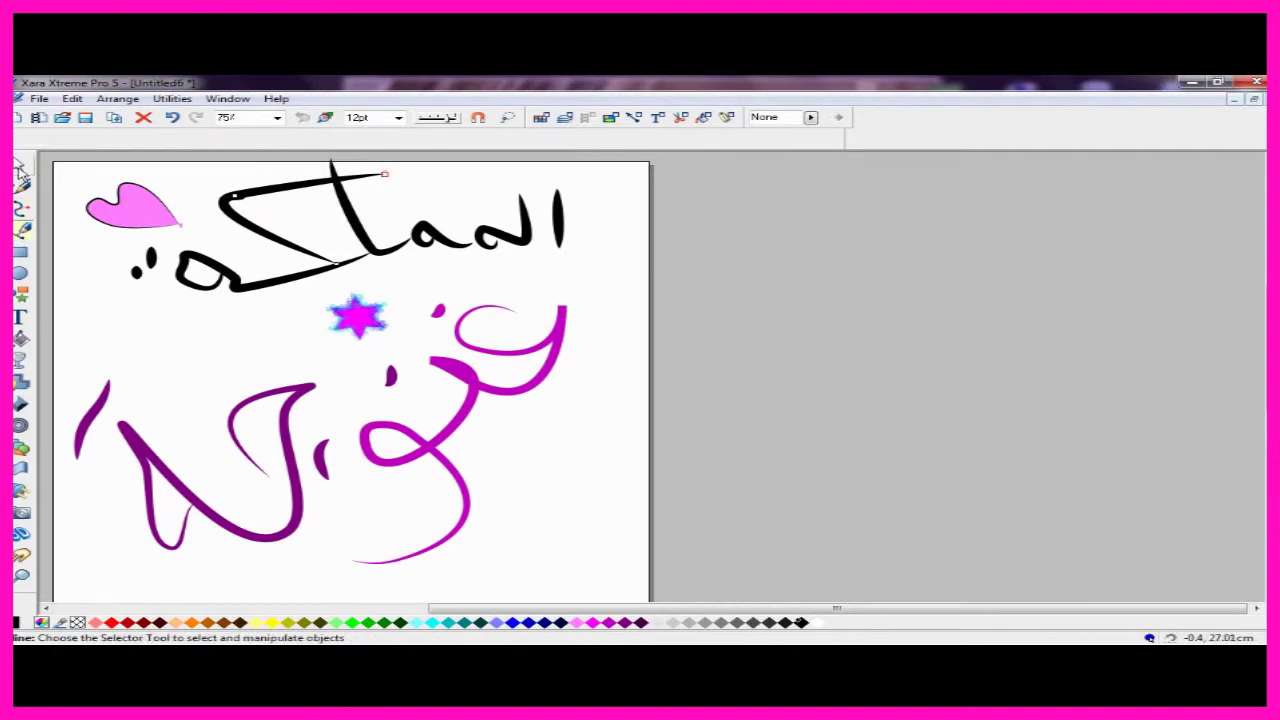
Reshape the tall slanted black stroke, lowering its top point and adding a segment up and left across the neighbouring letter's upper arm.
click(20, 167)
click(368, 237)
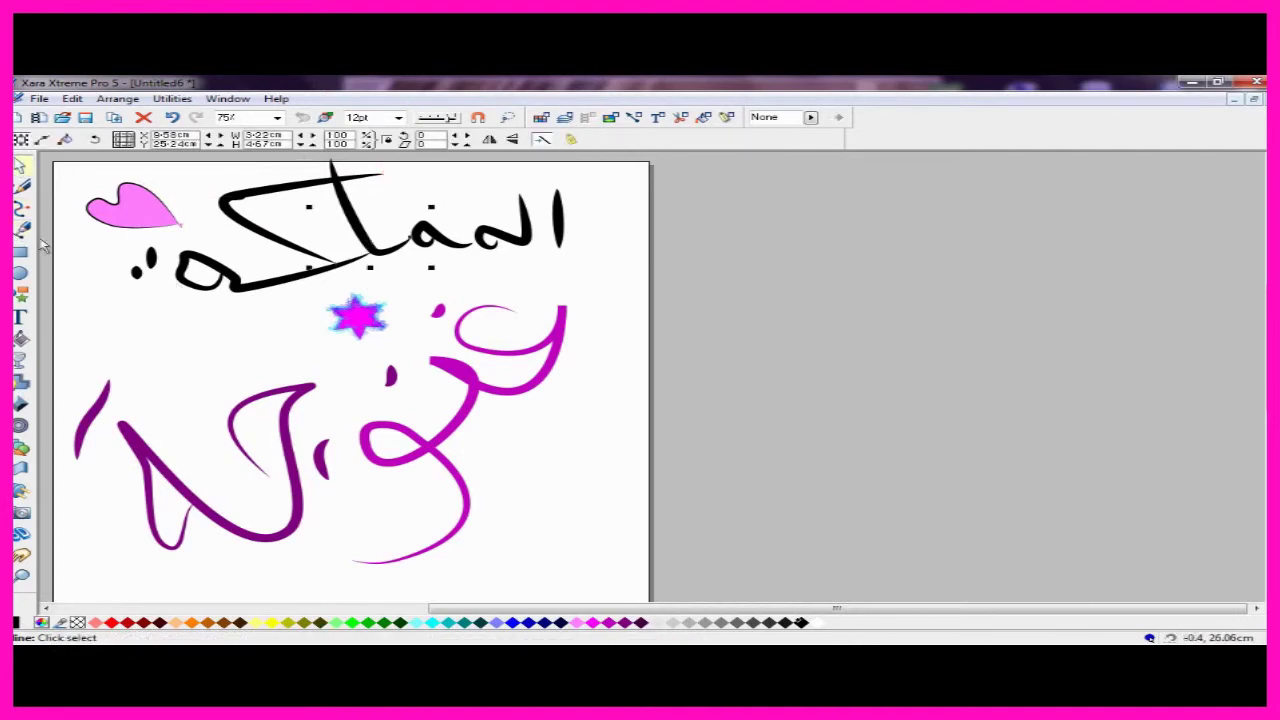
click(22, 209)
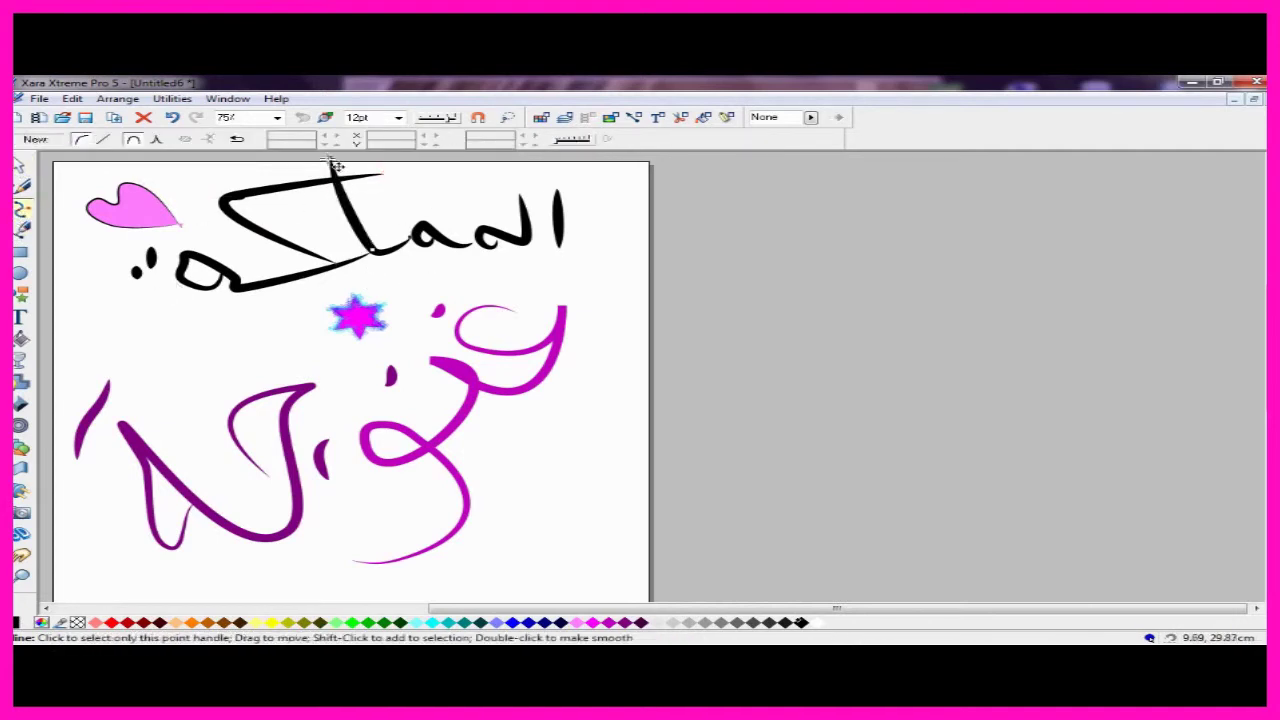
click(340, 200)
drag(328, 198, 328, 197)
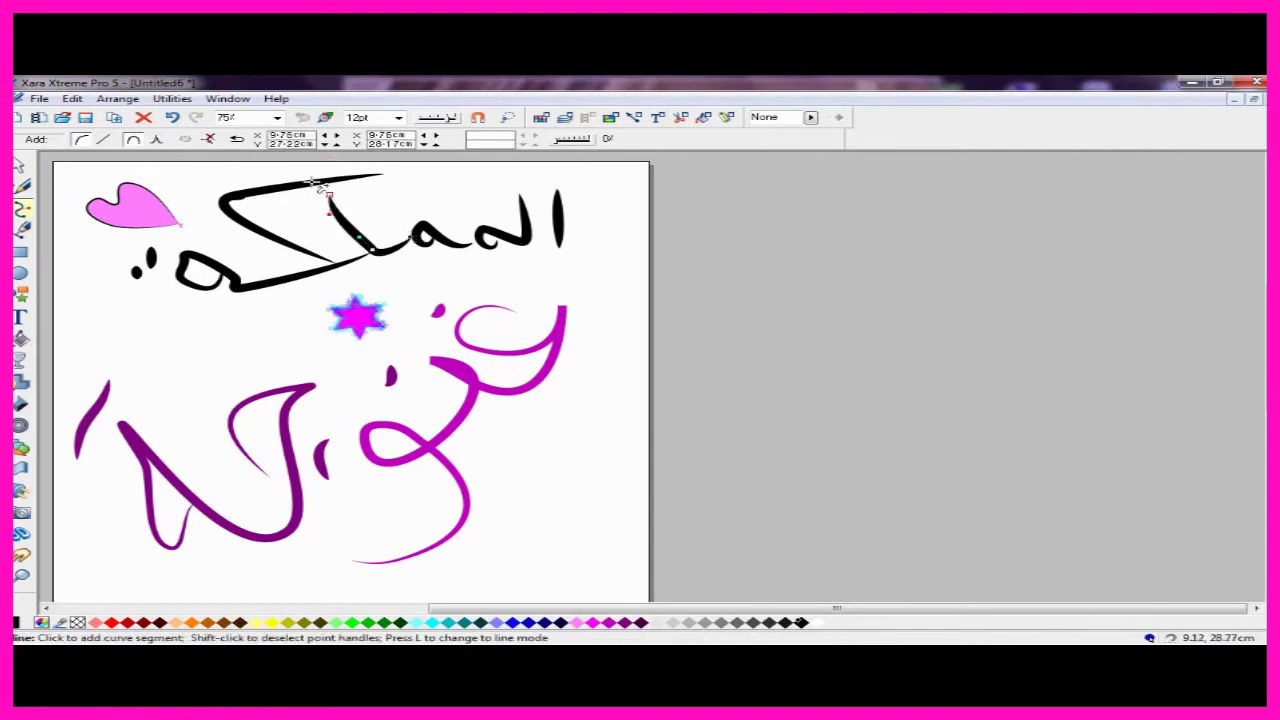
drag(328, 197, 310, 166)
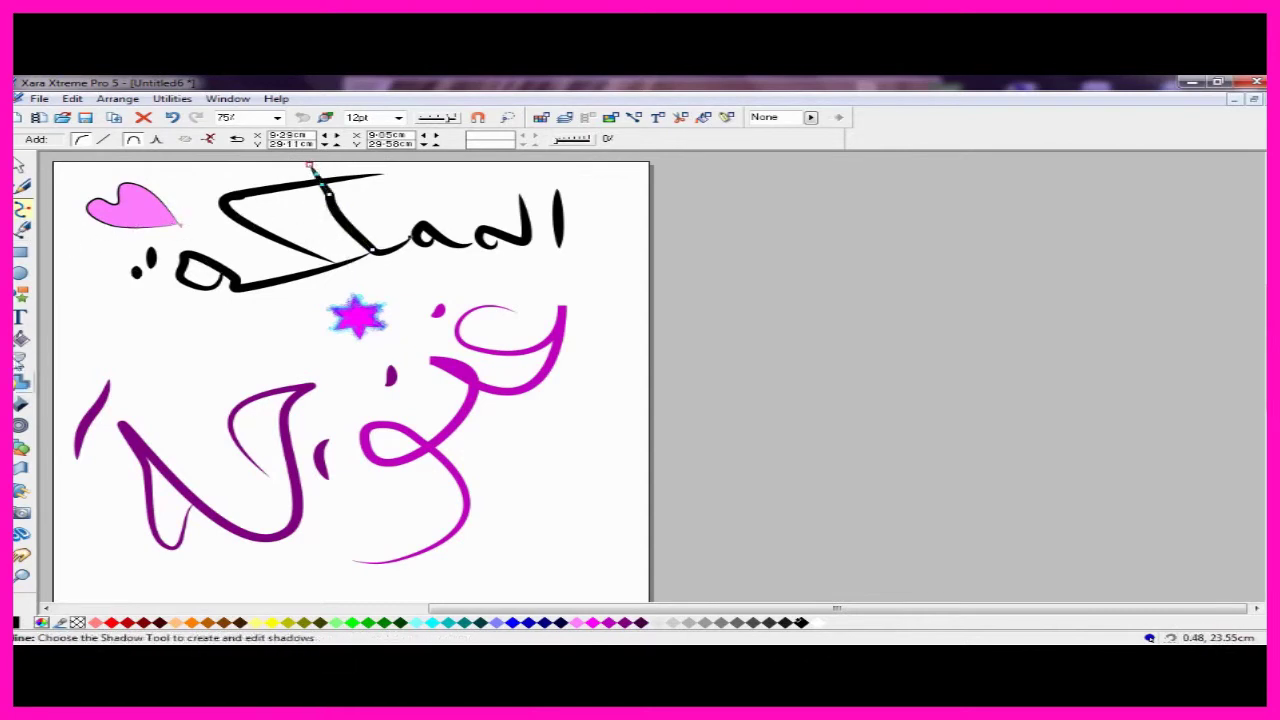
click(20, 165)
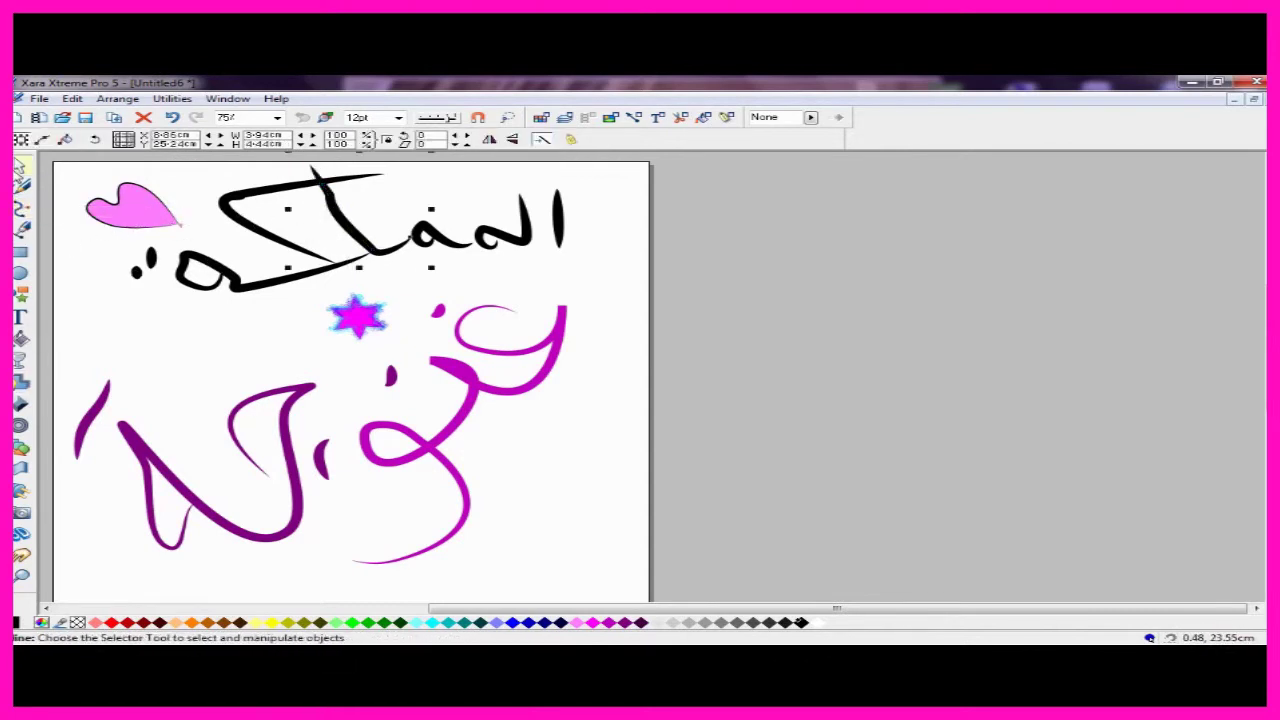
click(21, 447)
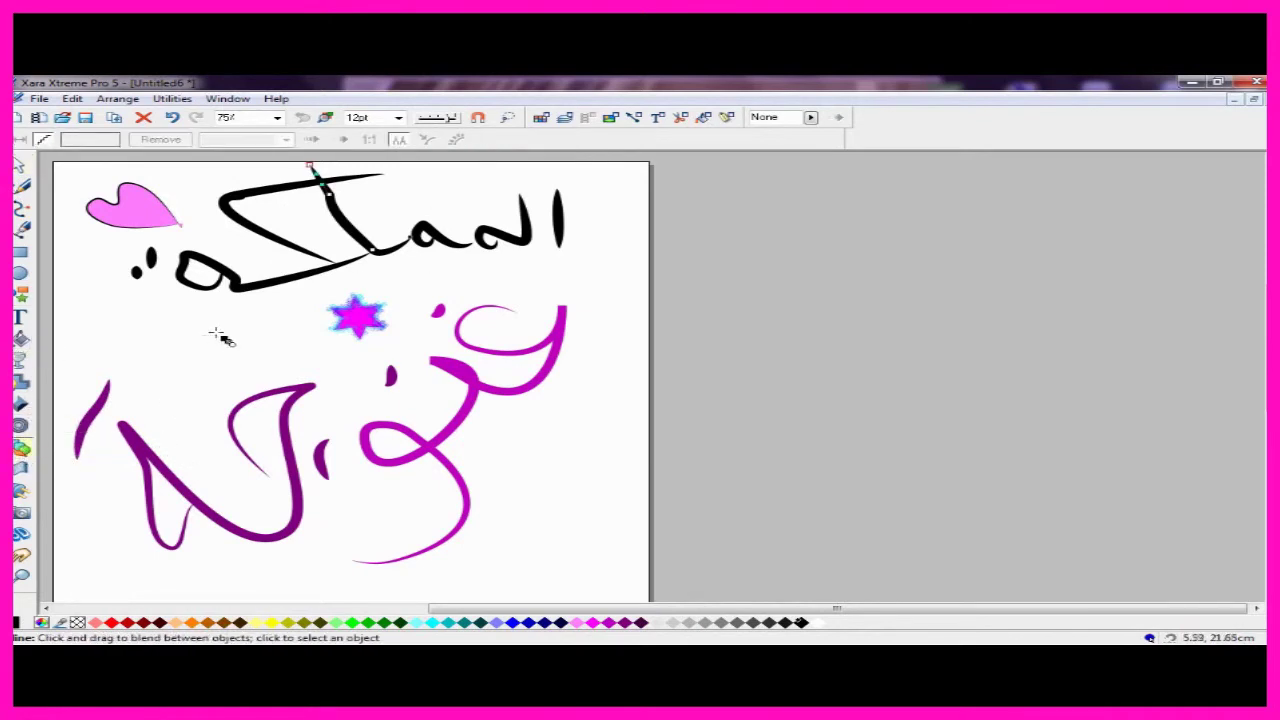
click(255, 345)
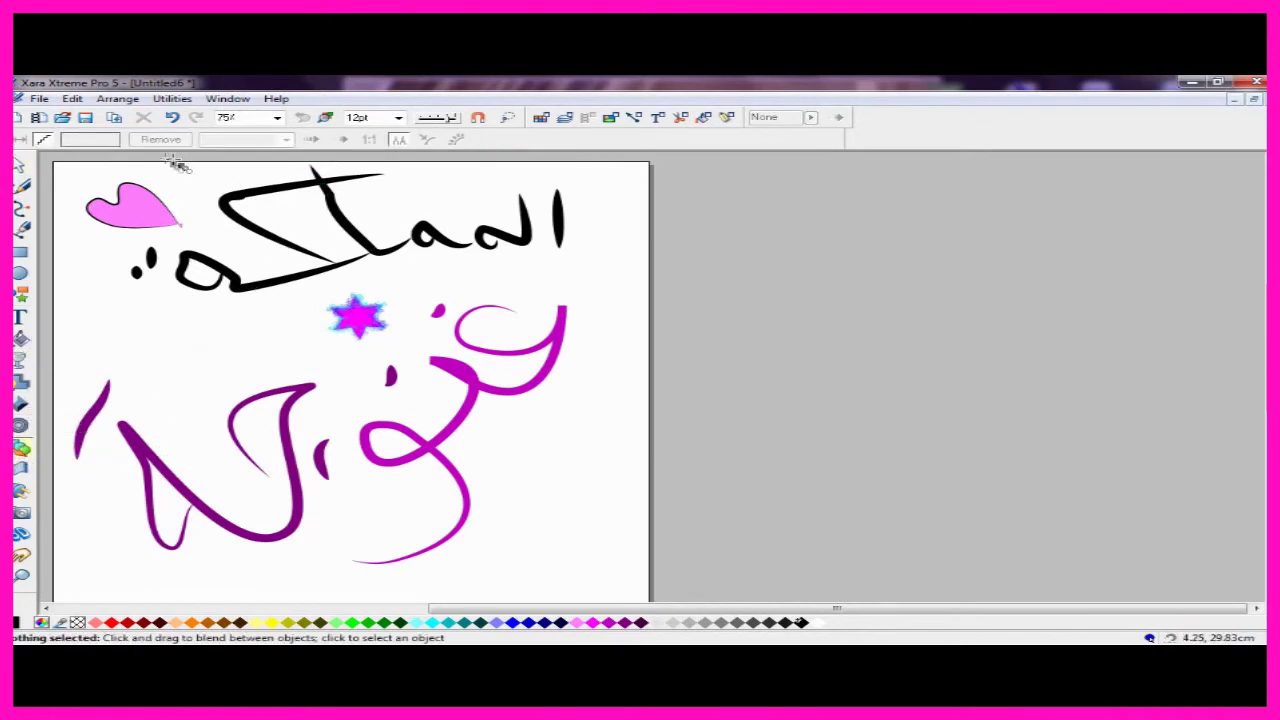
click(343, 225)
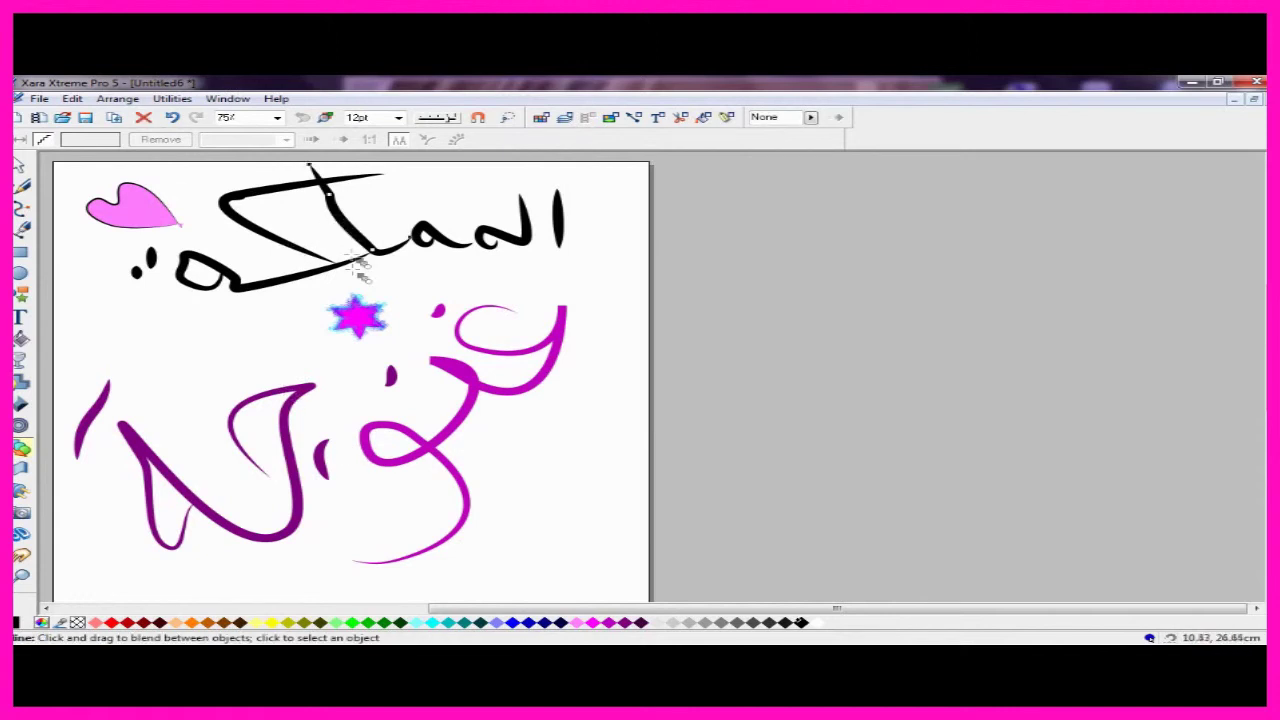
click(250, 328)
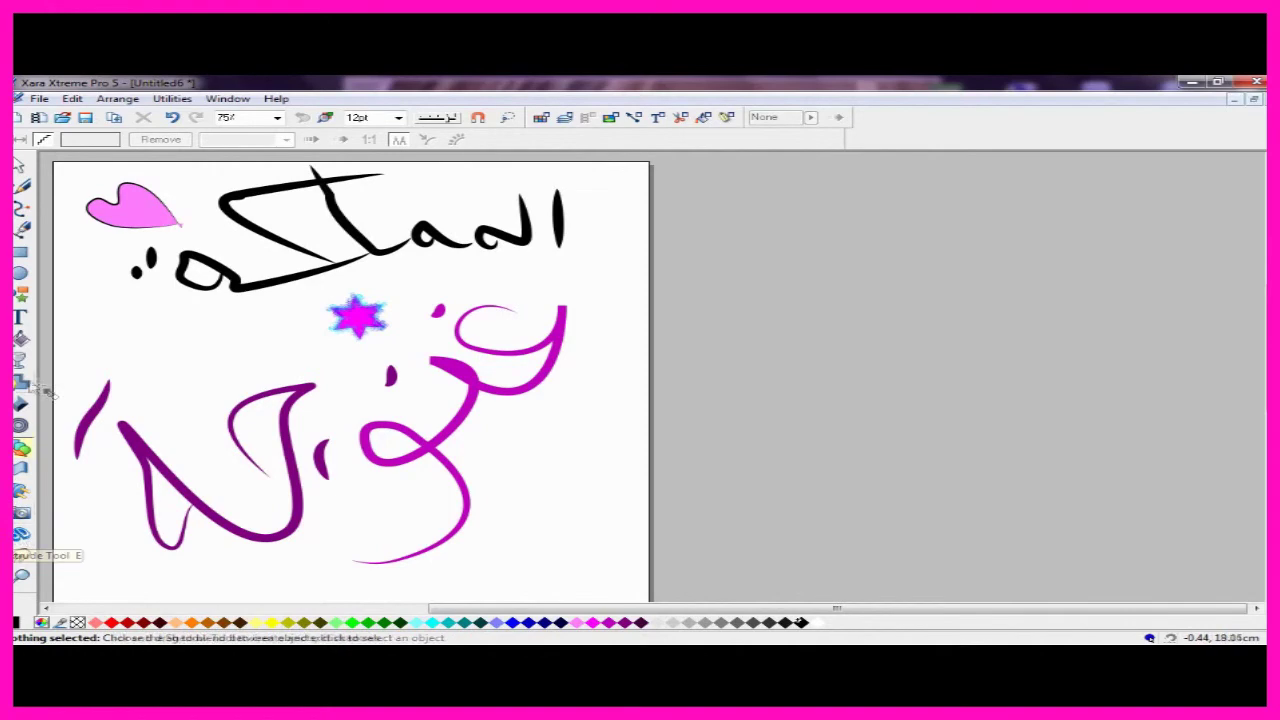
click(22, 535)
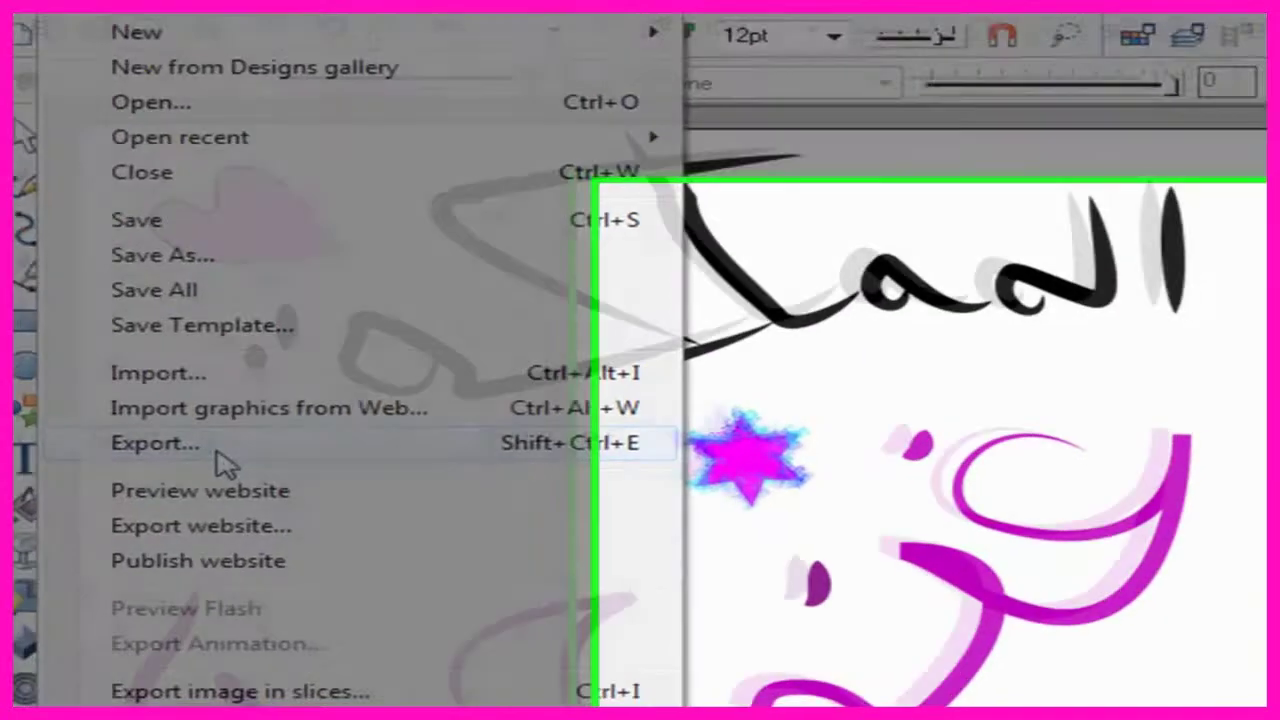
Export the artwork as a PNG file named للفوتوشوب.
click(218, 452)
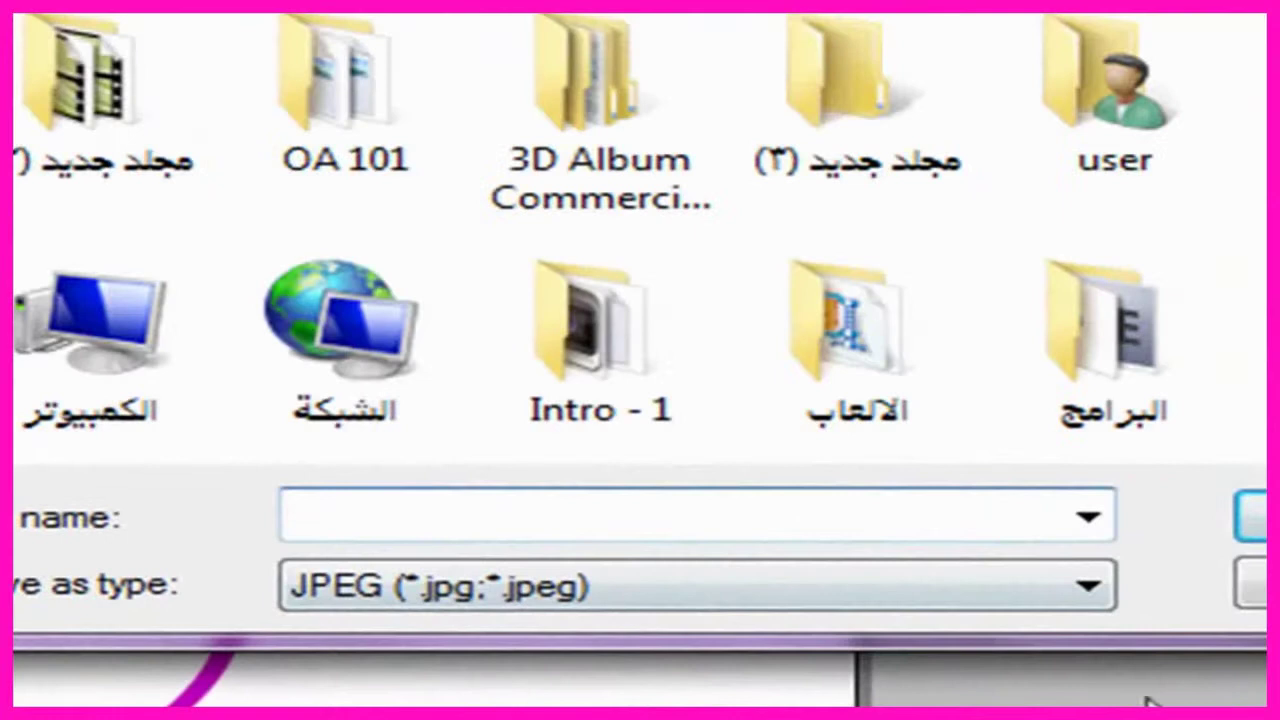
click(1090, 592)
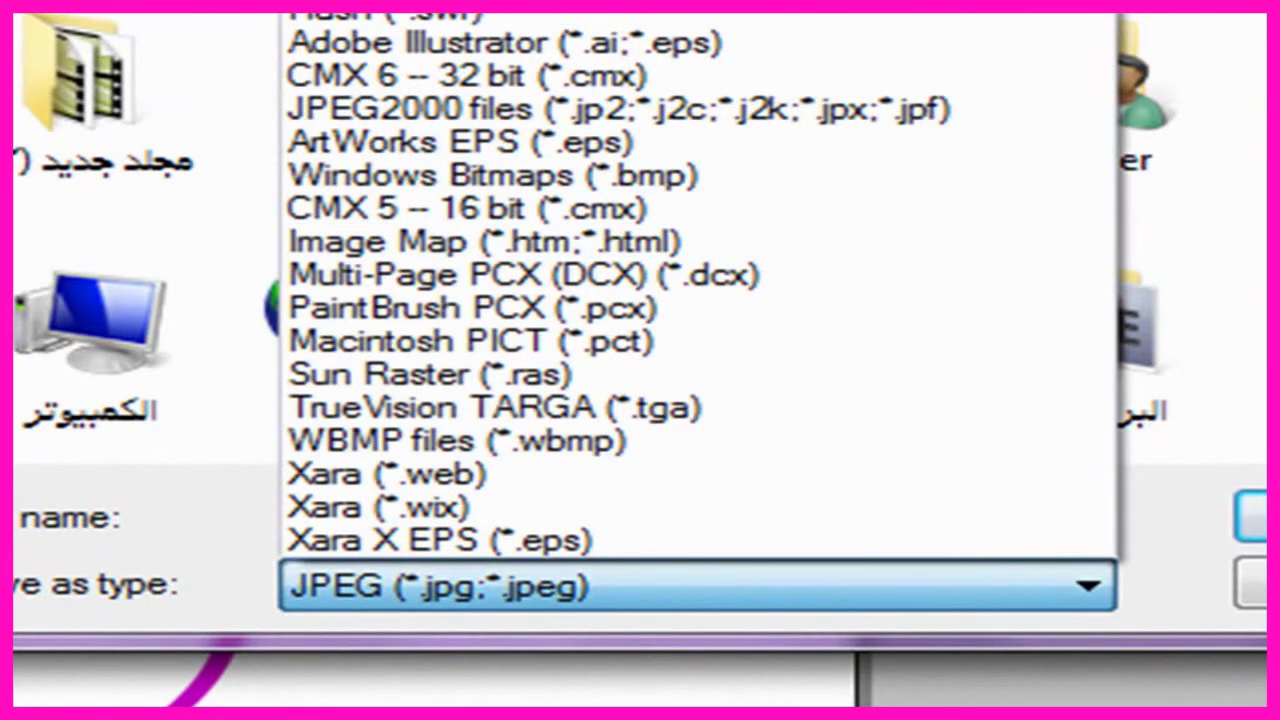
click(766, 320)
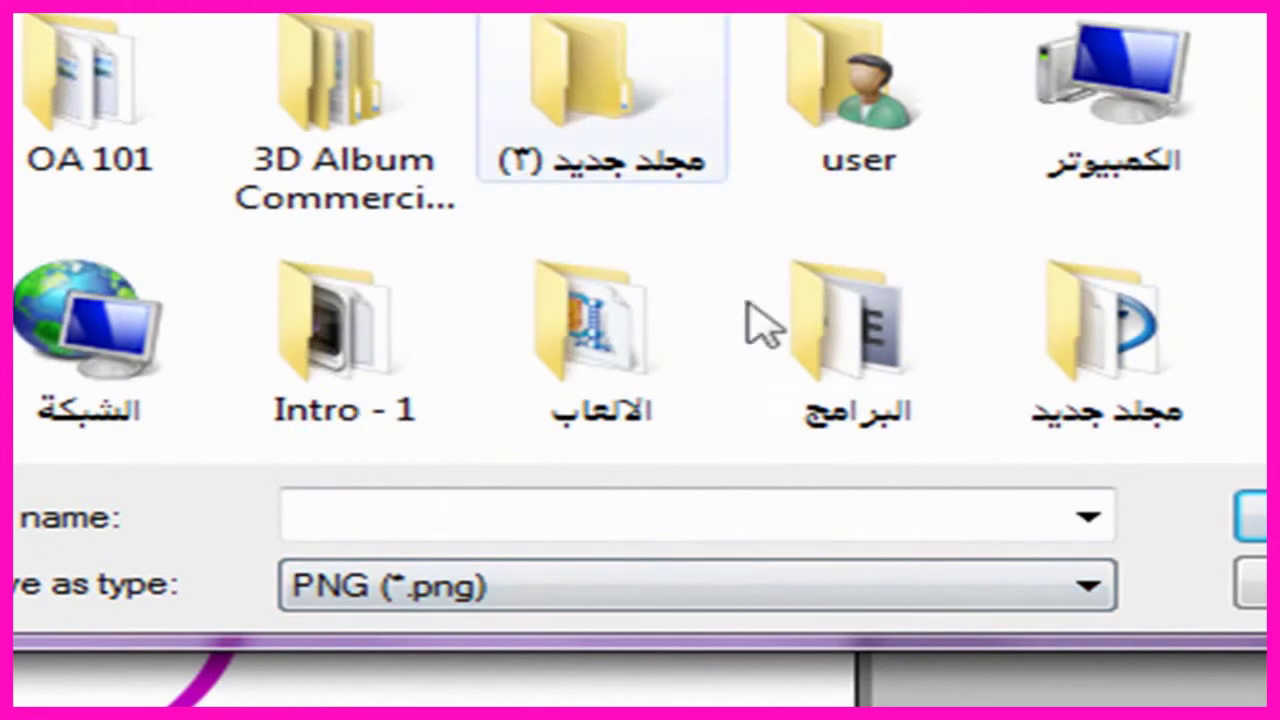
click(778, 518)
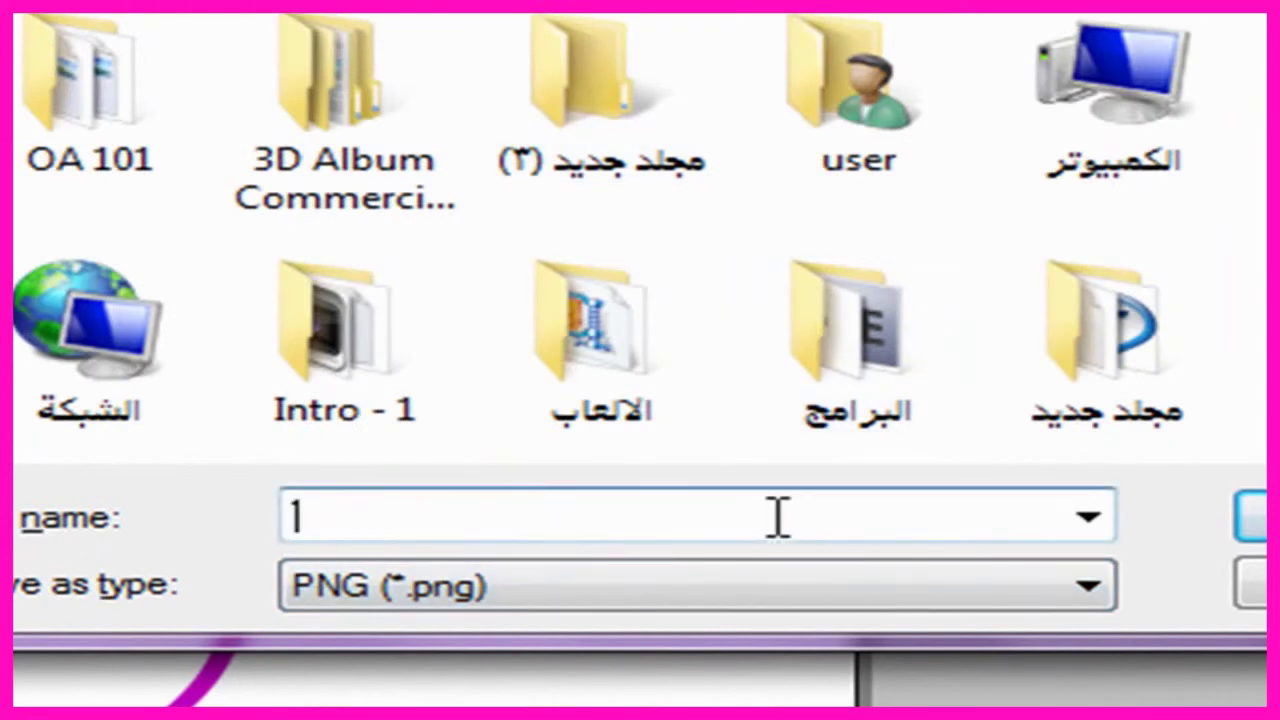
text(للفوتوشوب)
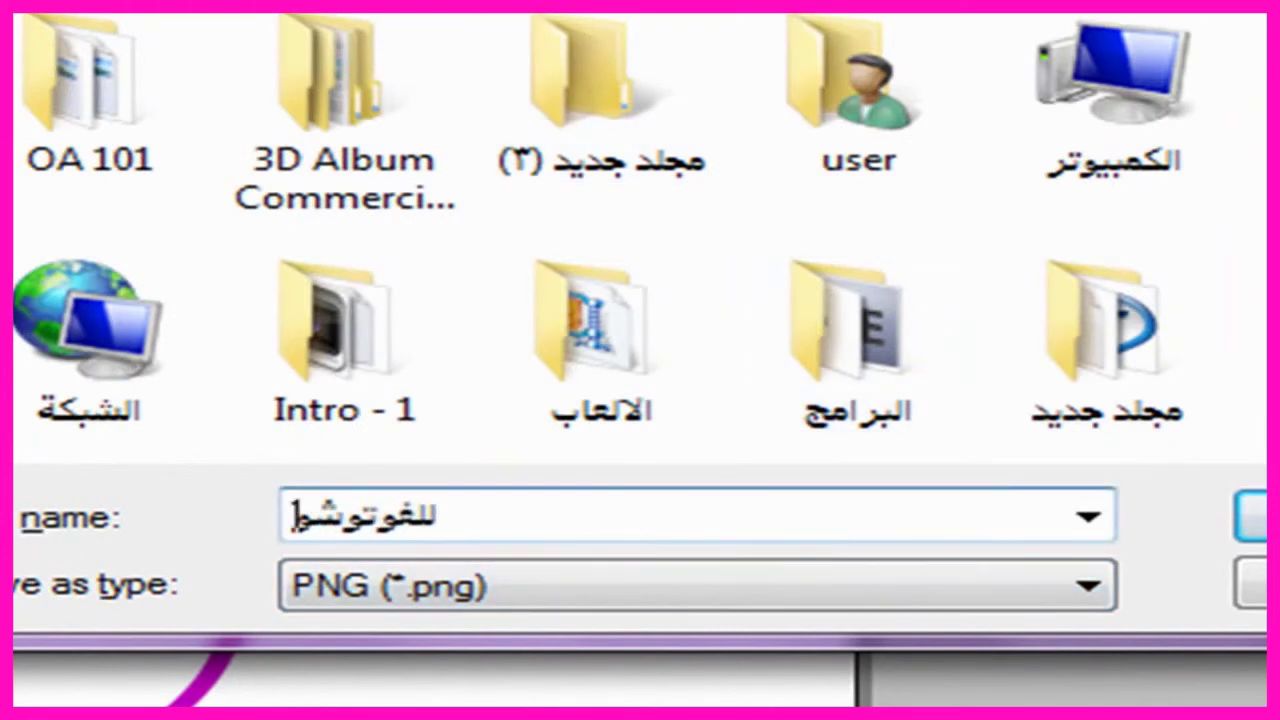
click(1250, 517)
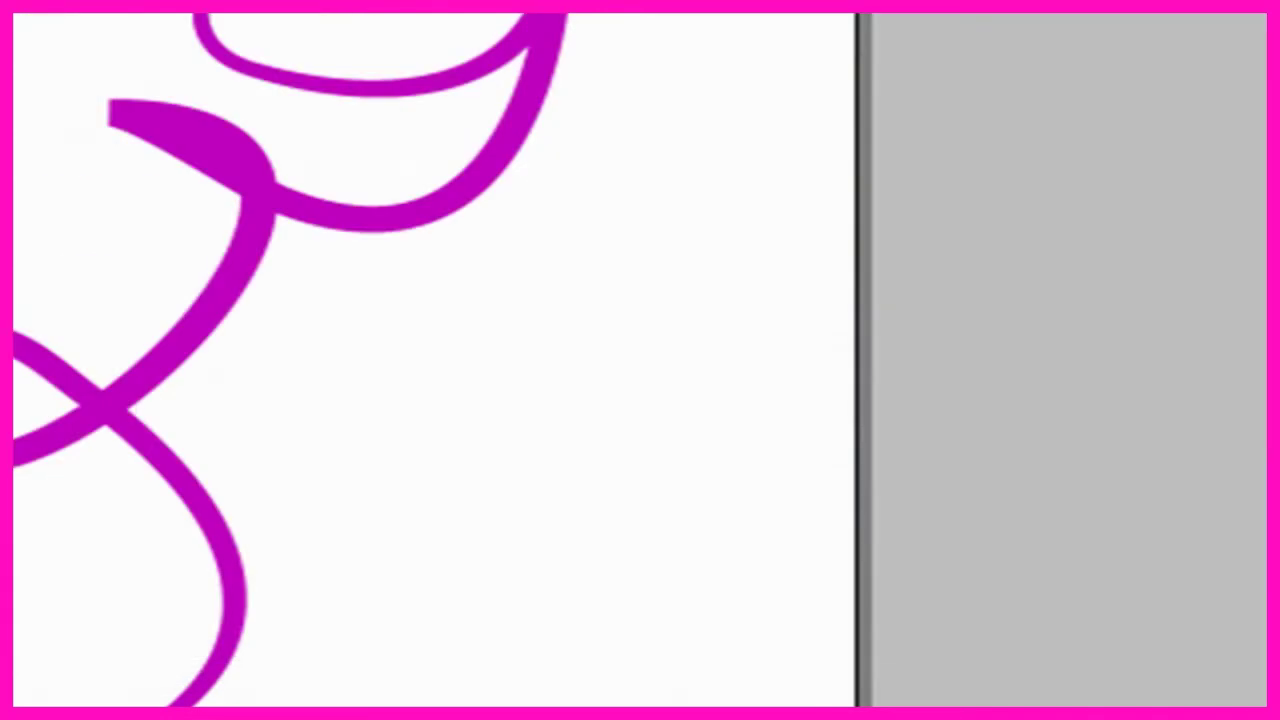